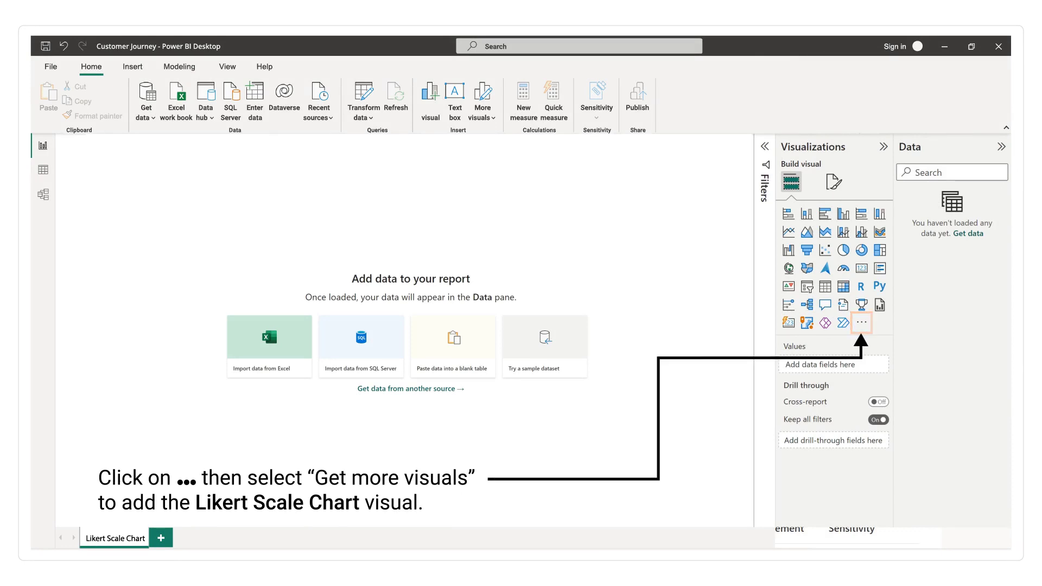
- Install ChartExpo's Likert Scale Chart from Get more visuals
{"action": "left_click", "coordinate": [861, 322]}
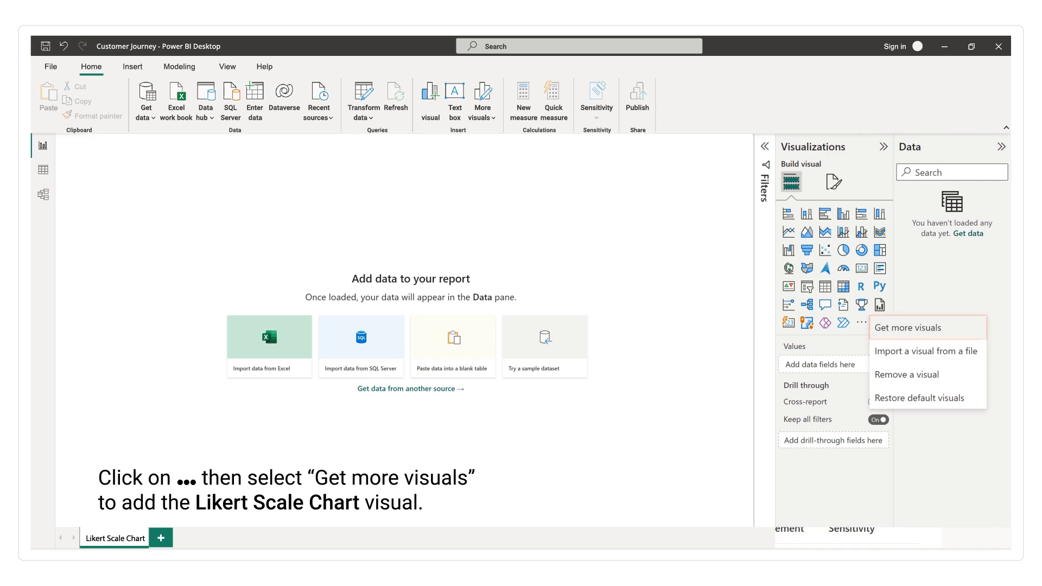
{"action": "left_click", "coordinate": [925, 326]}
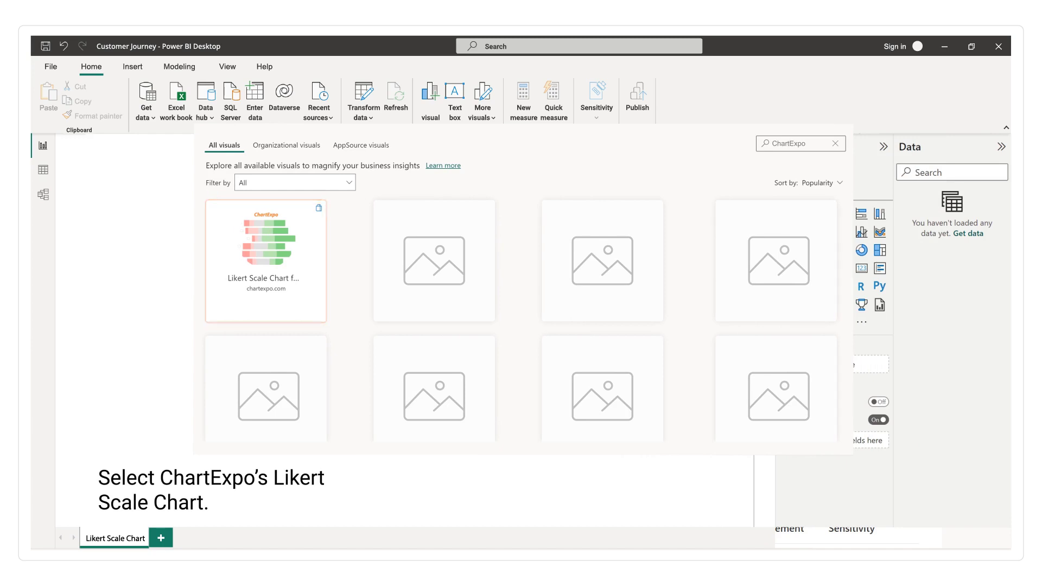
{"action": "left_click", "coordinate": [266, 255]}
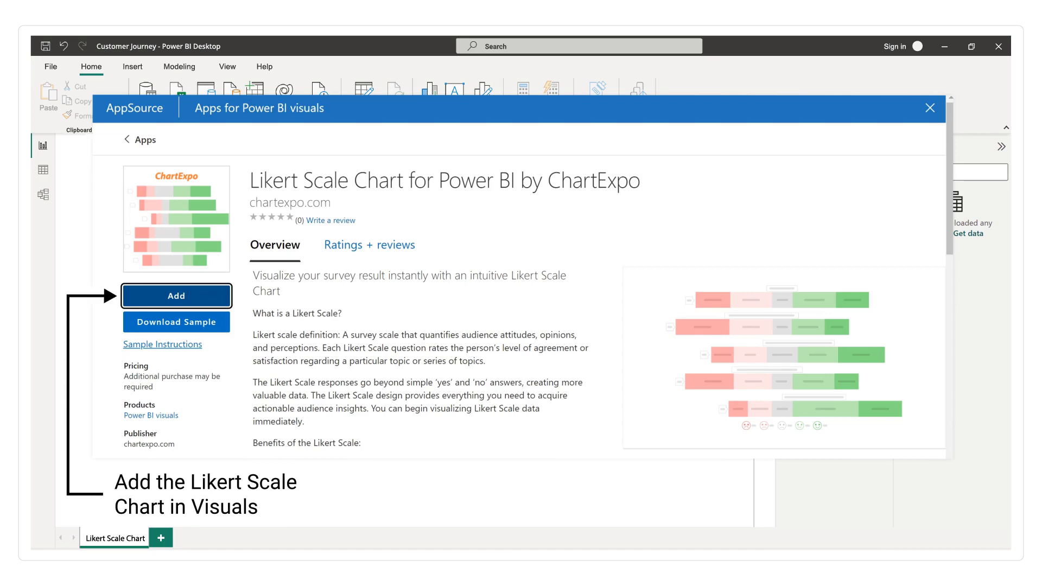
{"action": "left_click", "coordinate": [177, 296]}
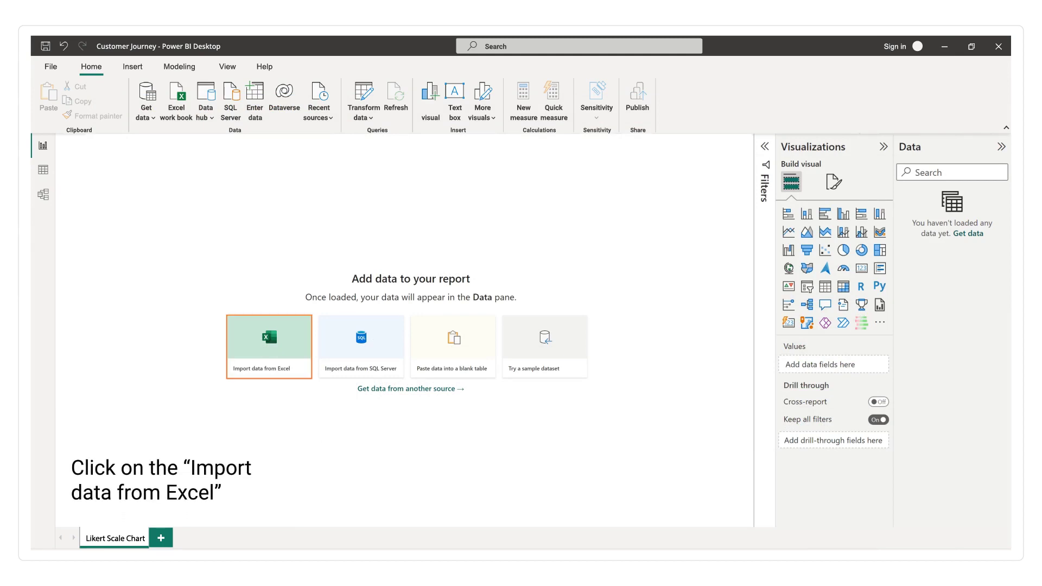
- Open the Likert Scale Chart Data Excel workbook and select sheets Format 1, Format 2 and Format 3
{"action": "left_click", "coordinate": [269, 344]}
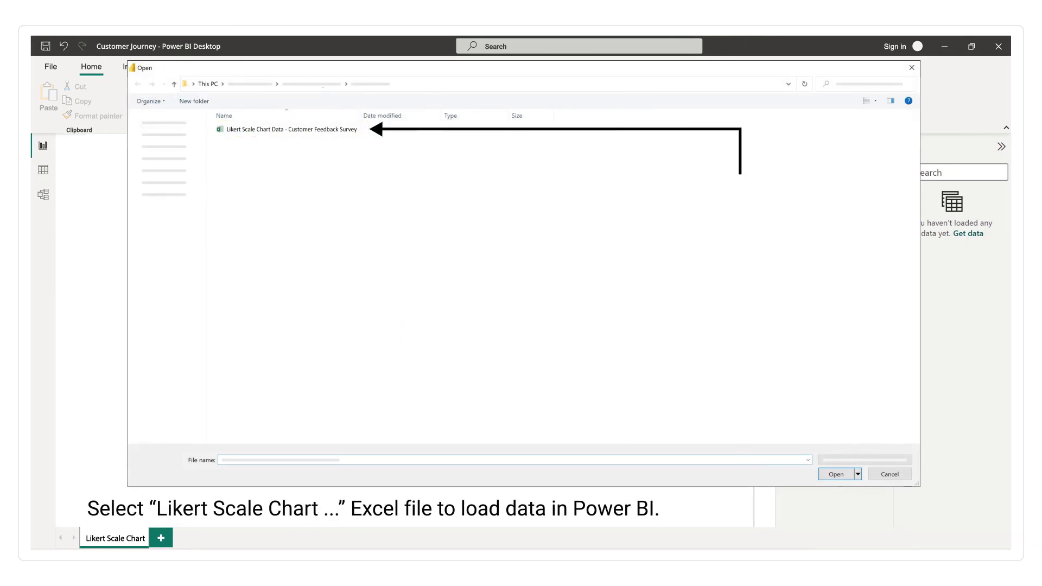
{"action": "left_click", "coordinate": [238, 129]}
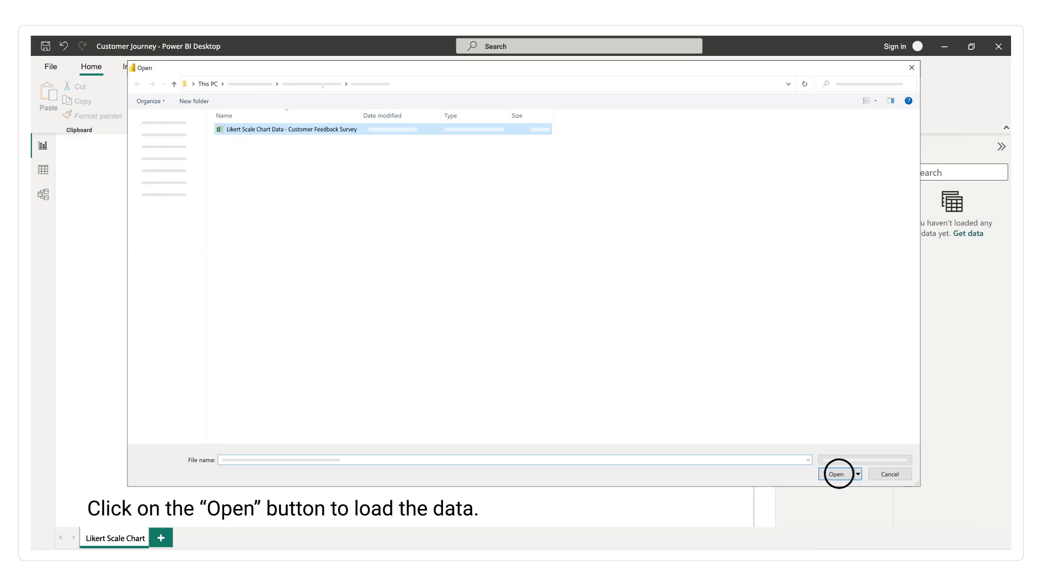
{"action": "left_click", "coordinate": [835, 474]}
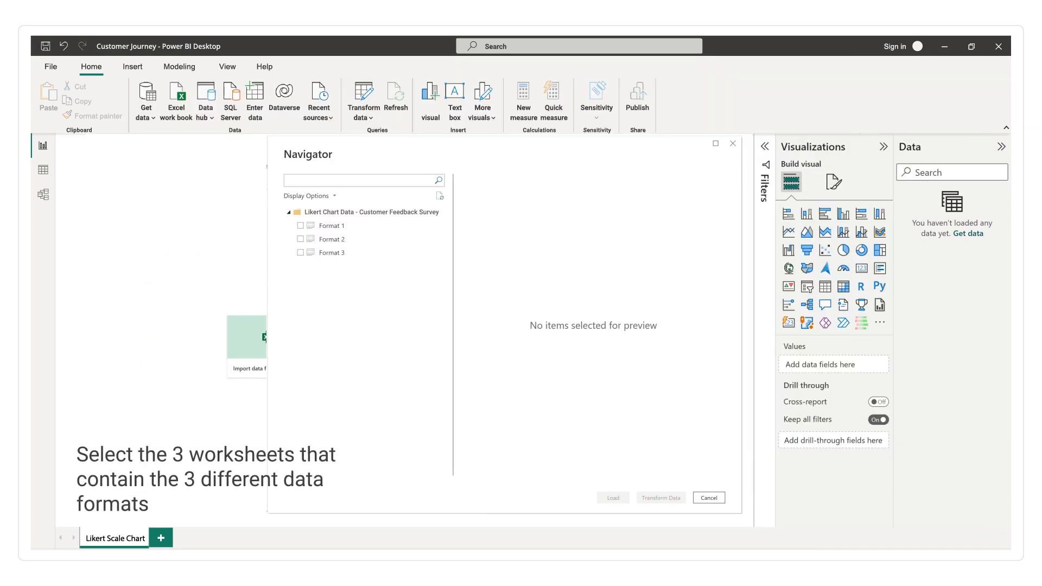
{"action": "left_click", "coordinate": [300, 225]}
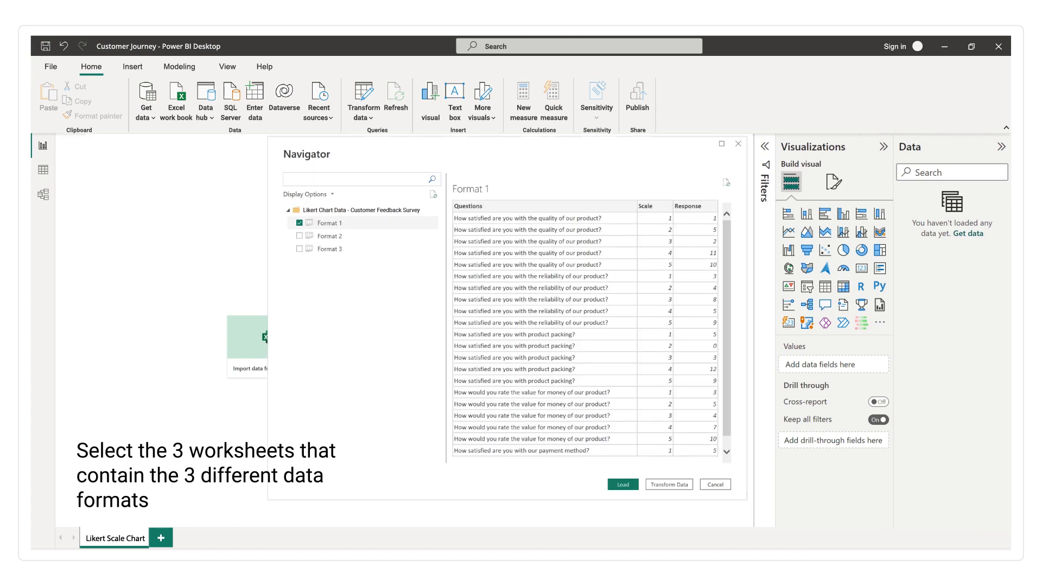
{"action": "left_click", "coordinate": [299, 235]}
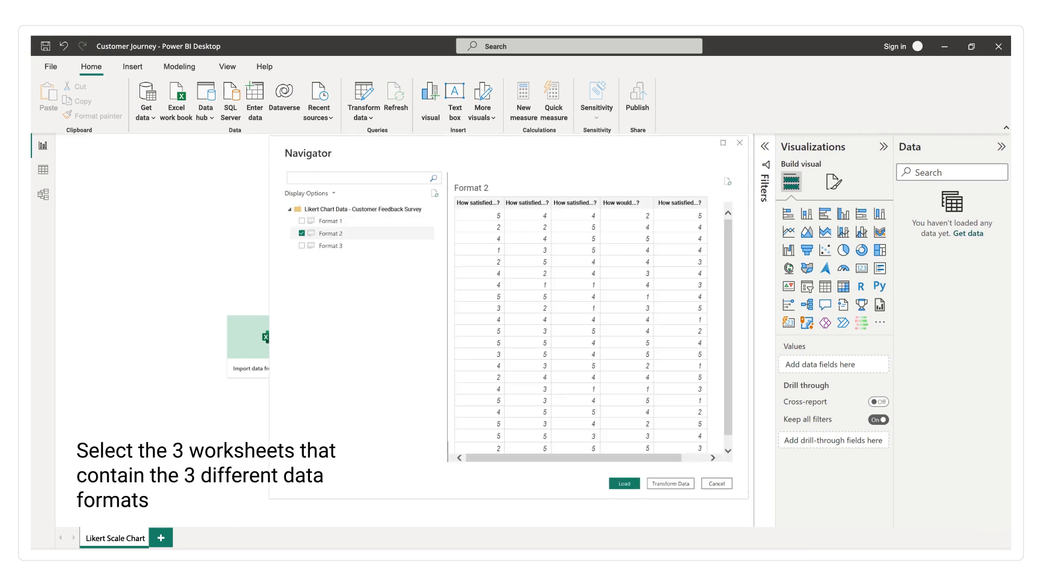
{"action": "left_click", "coordinate": [302, 246]}
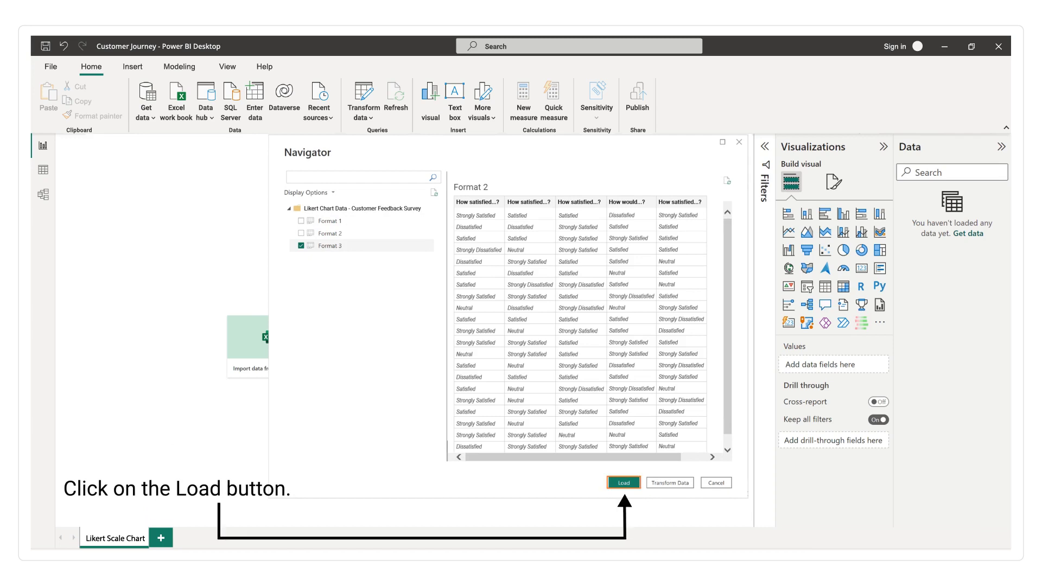
- Load the sheets and build a Likert chart: Questions as Dimension, Scale as Scale, Response as Rating
{"action": "left_click", "coordinate": [623, 483]}
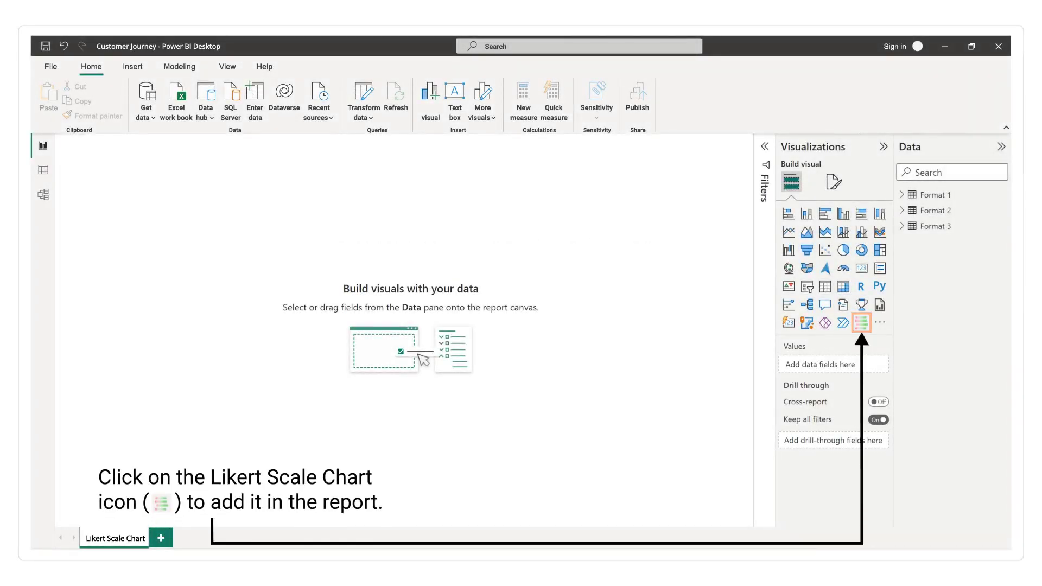
{"action": "left_click", "coordinate": [861, 323]}
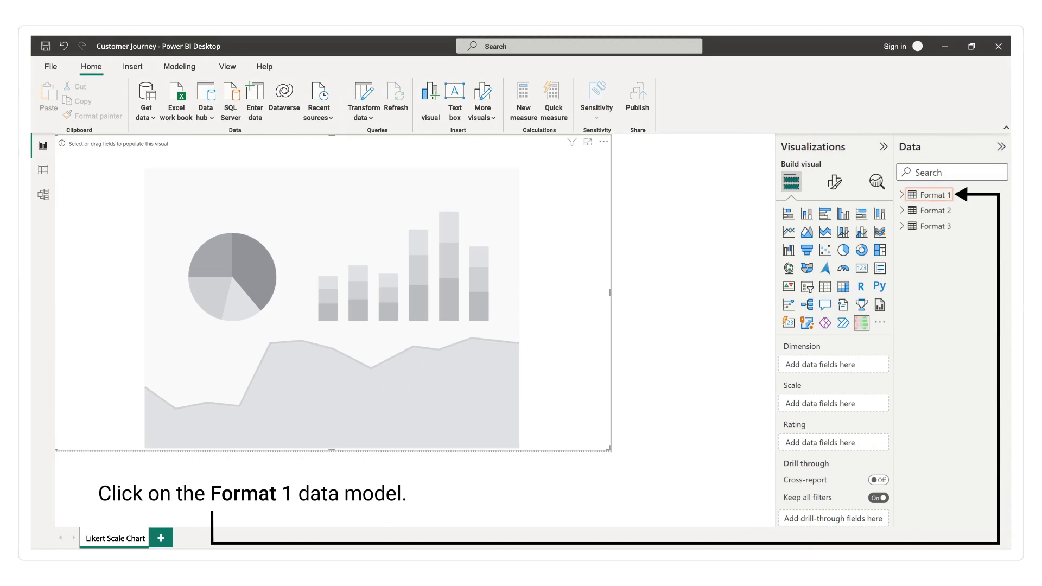
{"action": "left_click", "coordinate": [932, 195]}
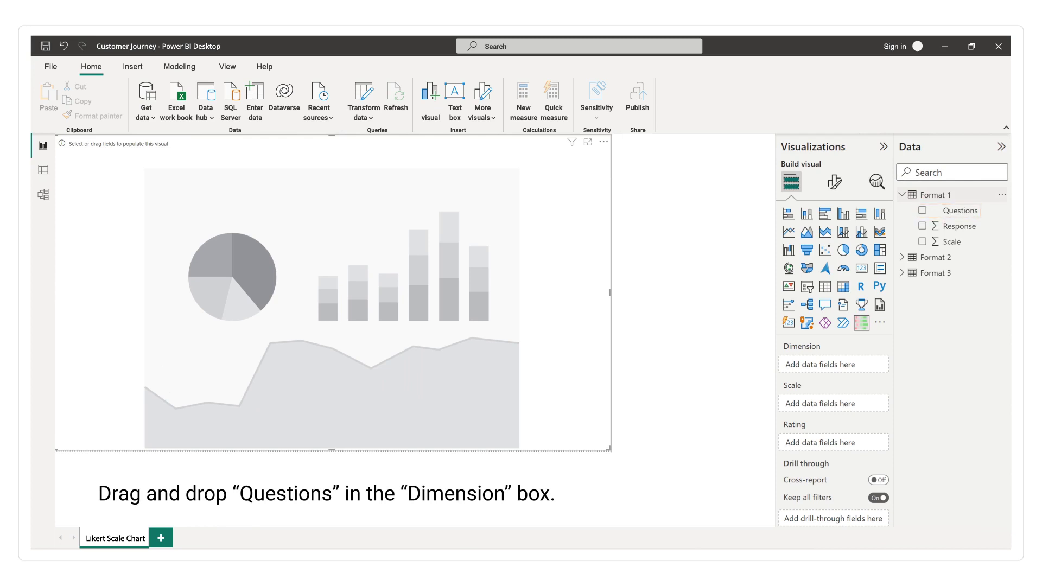
{"action": "left_click_drag", "start_coordinate": [960, 210], "coordinate": [830, 364]}
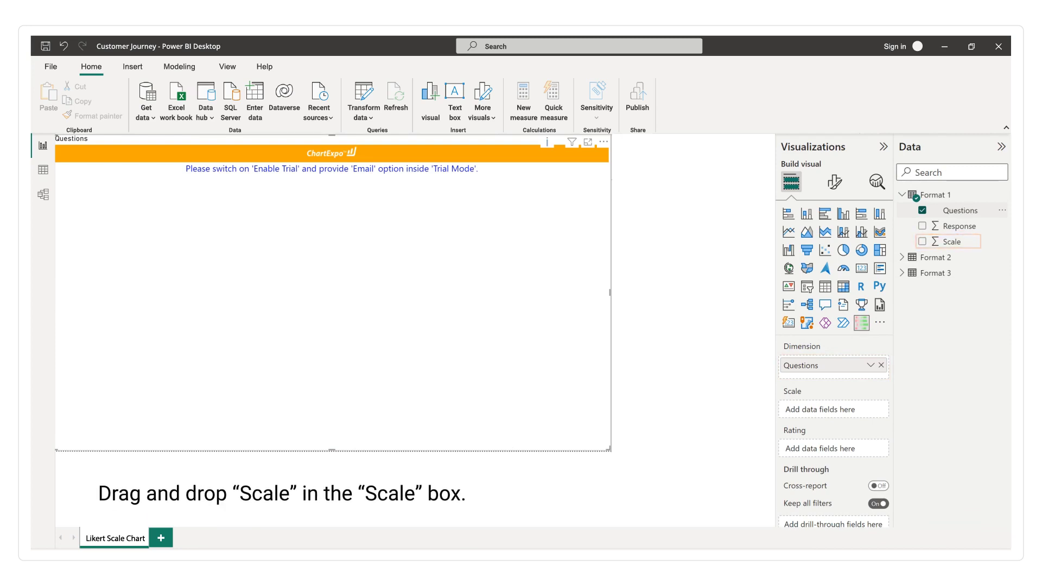
{"action": "left_click_drag", "start_coordinate": [952, 241], "coordinate": [833, 409]}
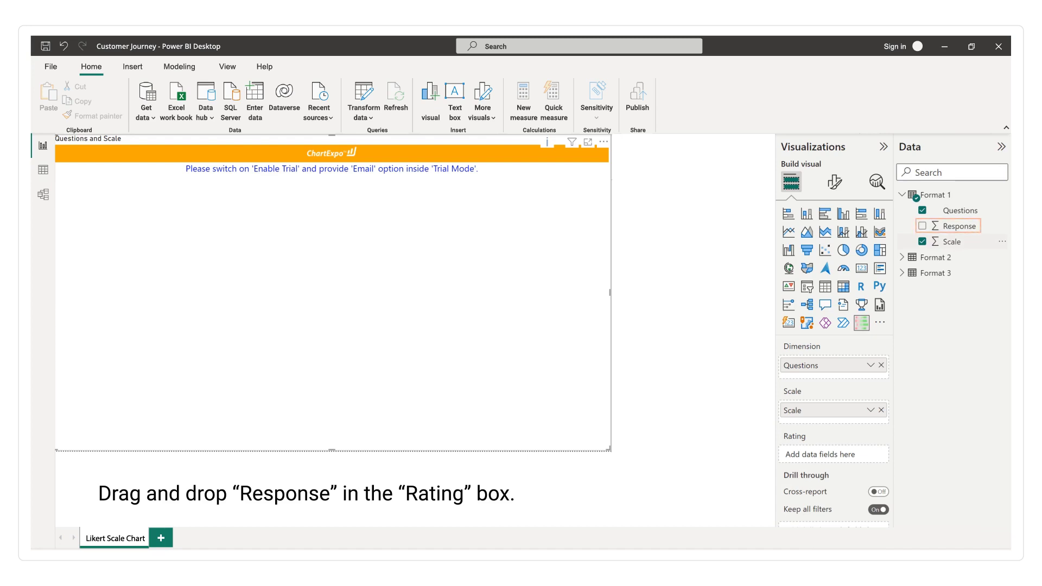
{"action": "left_click_drag", "start_coordinate": [959, 226], "coordinate": [834, 454]}
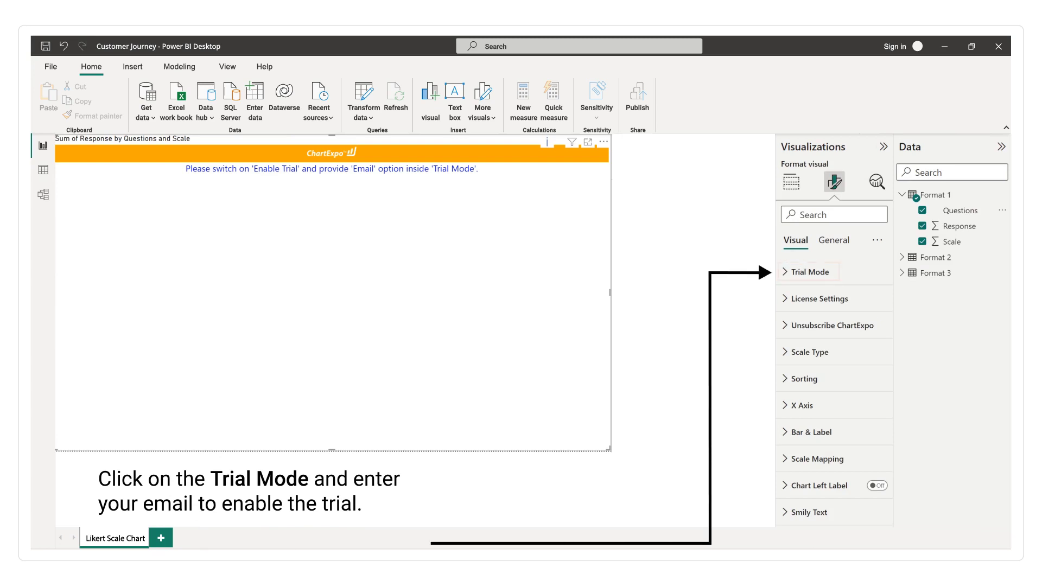
- Enable the ChartExpo trial under Trial Mode using an e-mail address
{"action": "left_click", "coordinate": [787, 271]}
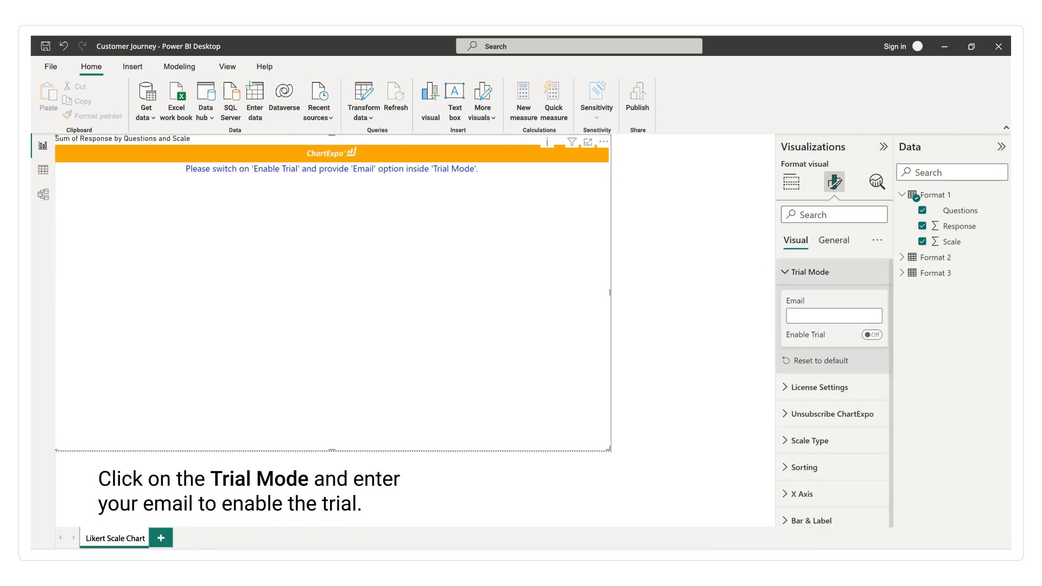
{"action": "type", "text": "------@------.com"}
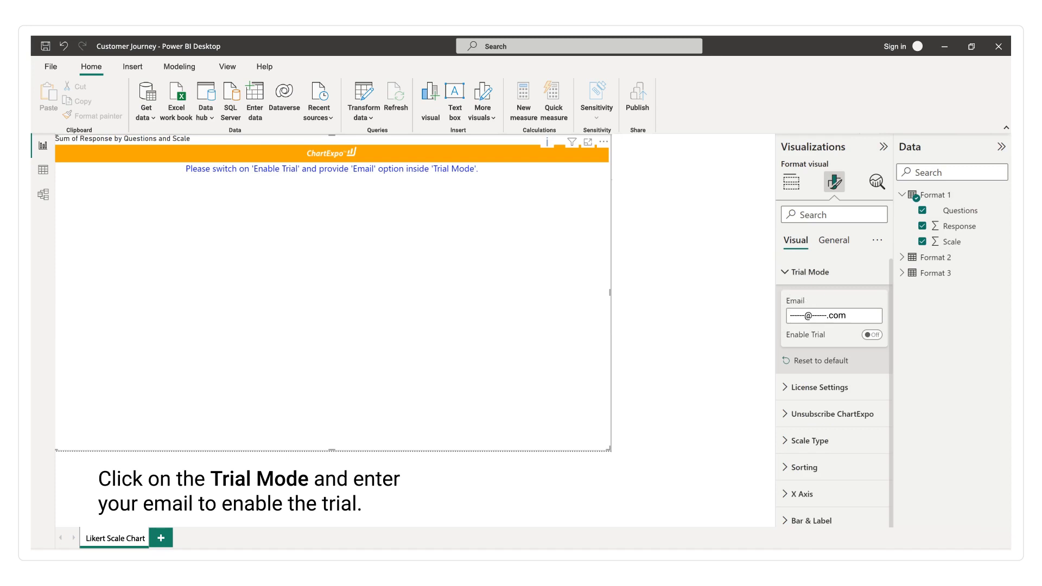
{"action": "left_click", "coordinate": [871, 335]}
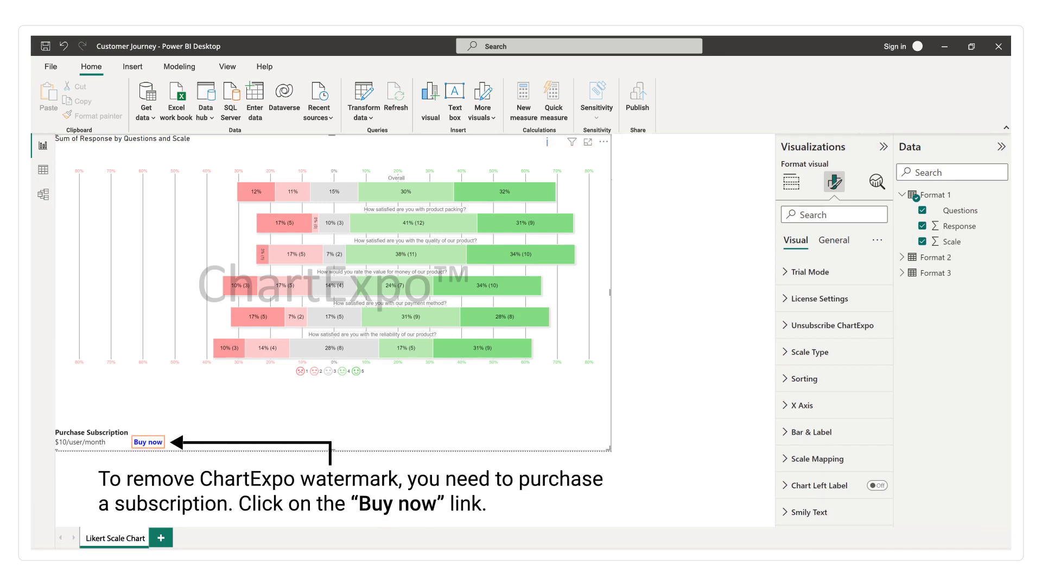
{"action": "left_click", "coordinate": [147, 442]}
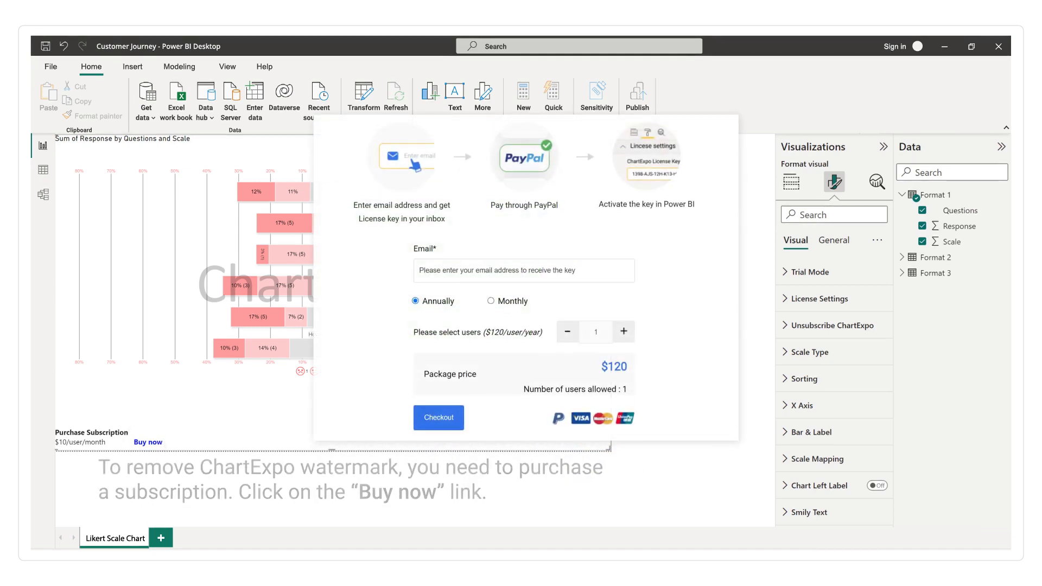
{"action": "left_click", "coordinate": [423, 270]}
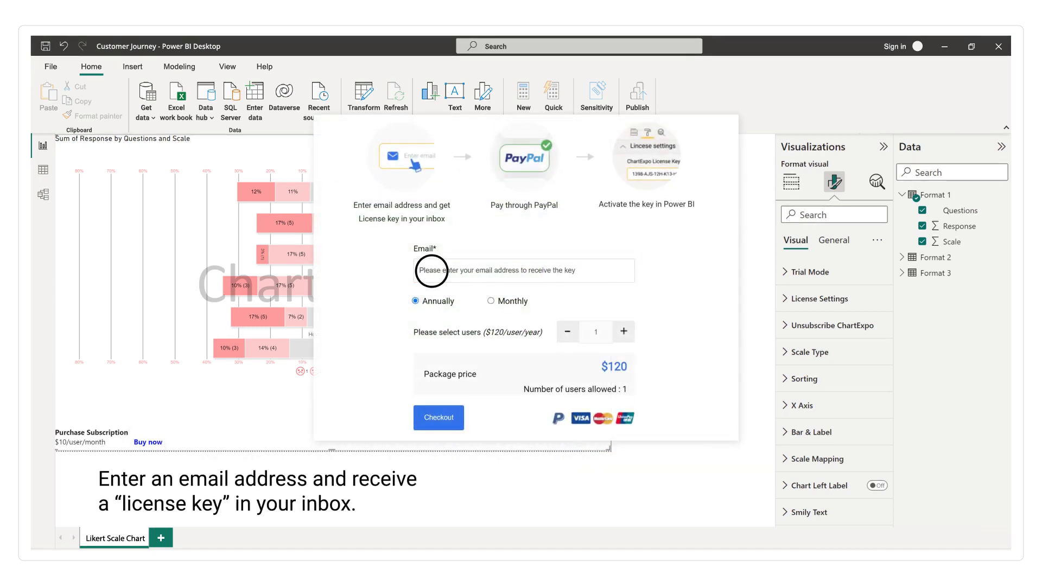
{"action": "type", "text": "------@------.com"}
{"action": "left_click", "coordinate": [439, 417]}
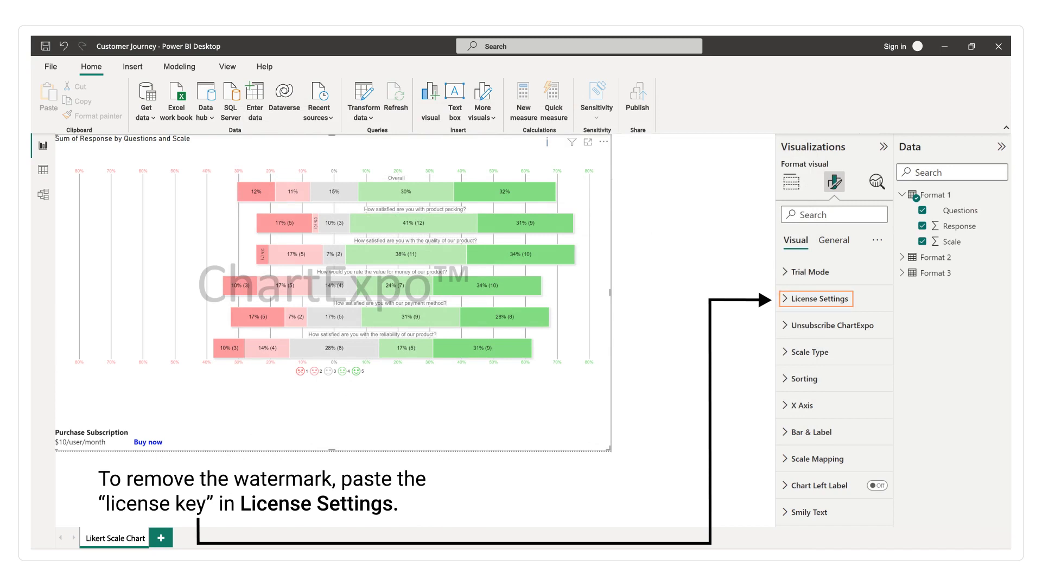
- Paste the ChartExpo license key into License Settings and enable the license
{"action": "left_click", "coordinate": [784, 297]}
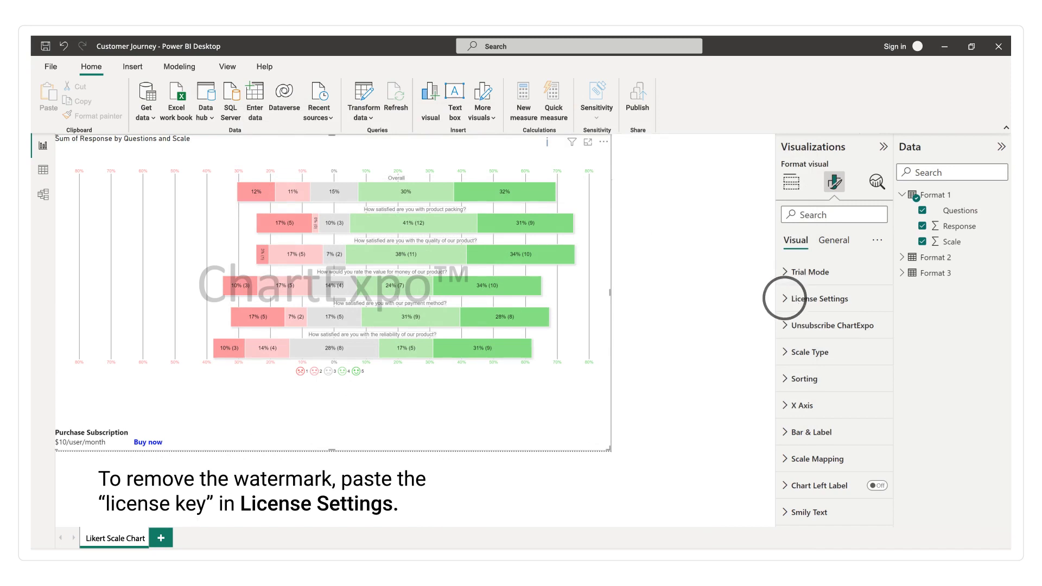
{"action": "left_click", "coordinate": [798, 342]}
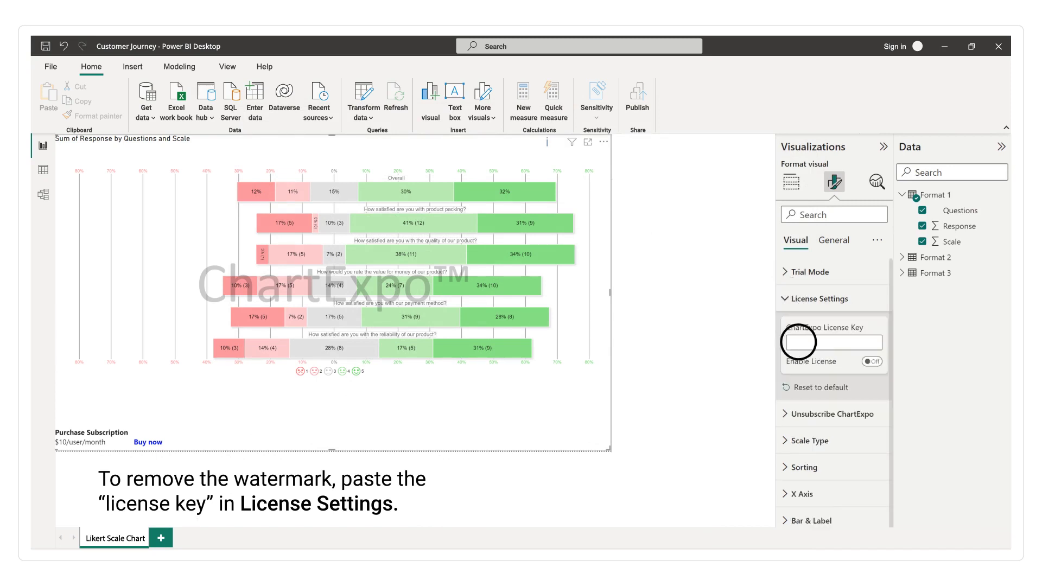
{"action": "key", "text": "ctrl+v"}
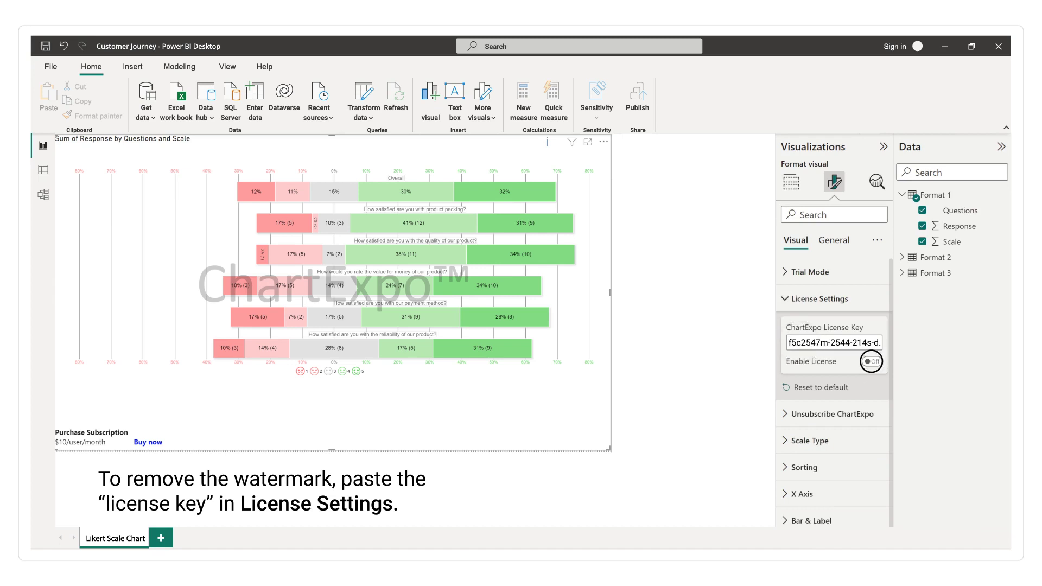
{"action": "left_click", "coordinate": [871, 361]}
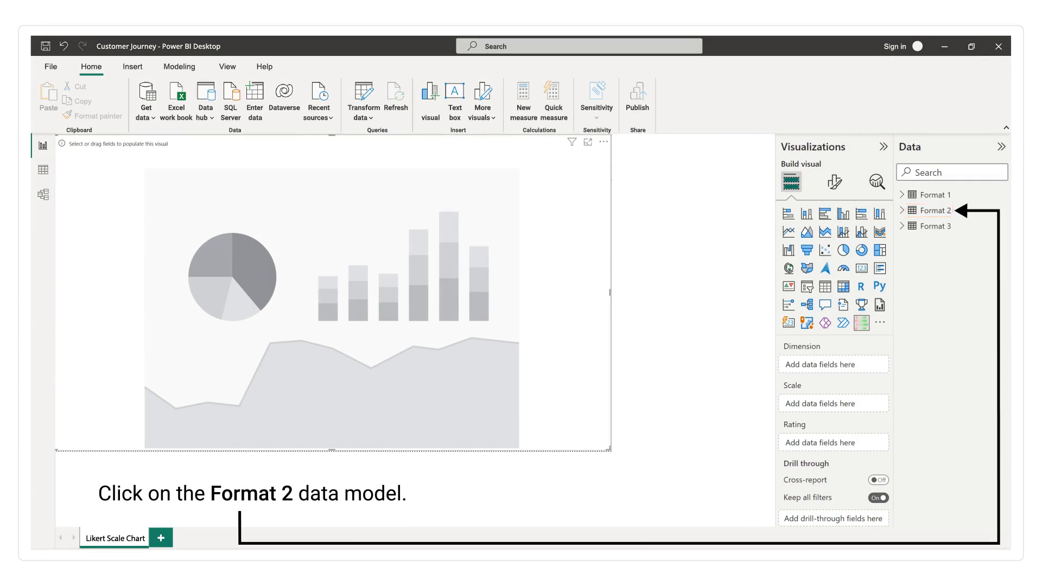
{"action": "left_click", "coordinate": [935, 210]}
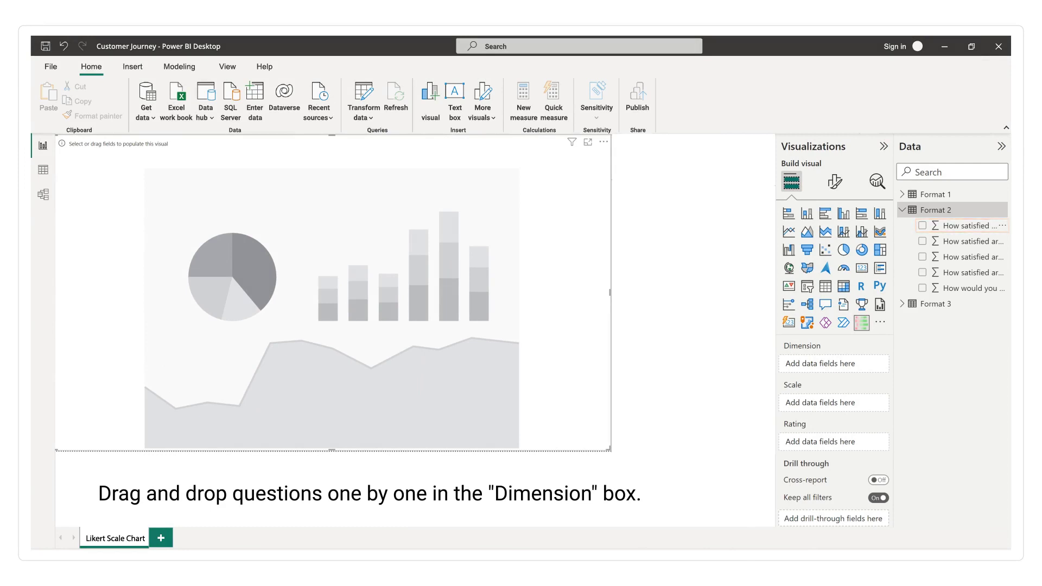
{"action": "left_click_drag", "start_coordinate": [966, 226], "coordinate": [879, 364]}
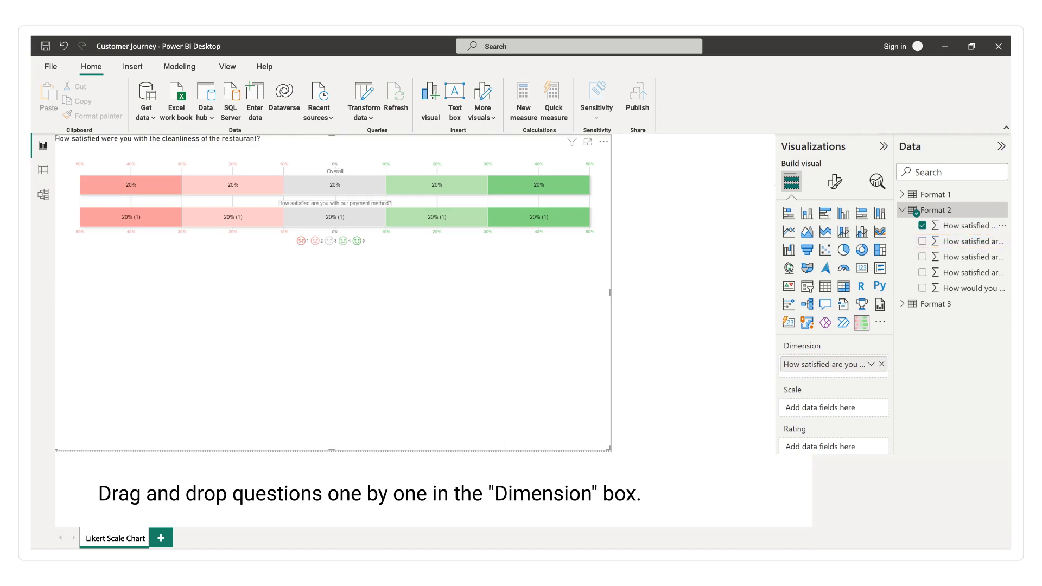
{"action": "mouse_move", "coordinate": [966, 241]}
{"action": "left_mouse_down"}
{"action": "mouse_move", "coordinate": [924, 353]}
{"action": "mouse_move", "coordinate": [879, 380]}
{"action": "left_mouse_up"}
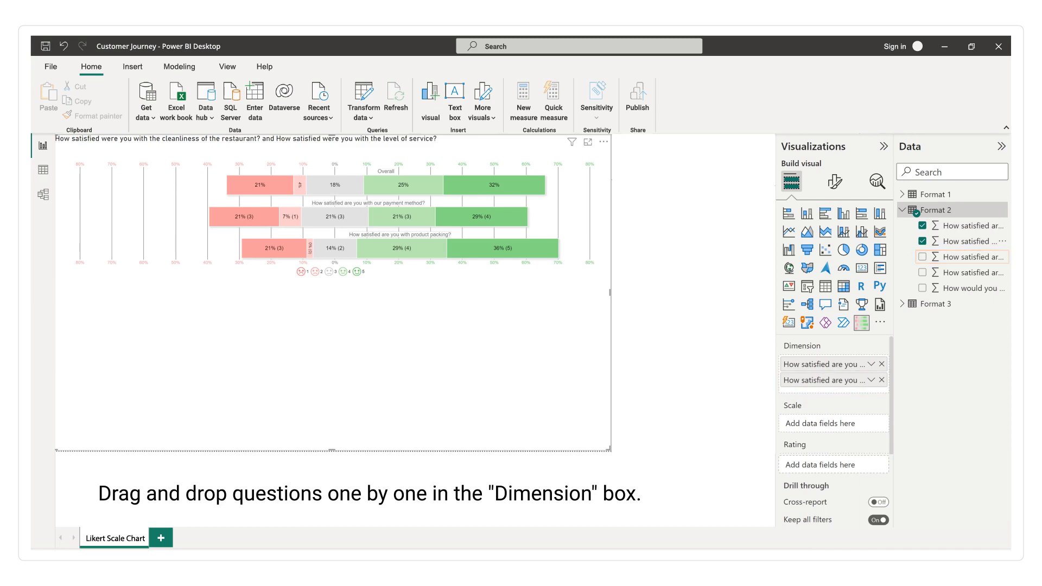
{"action": "left_click_drag", "start_coordinate": [962, 257], "coordinate": [873, 396]}
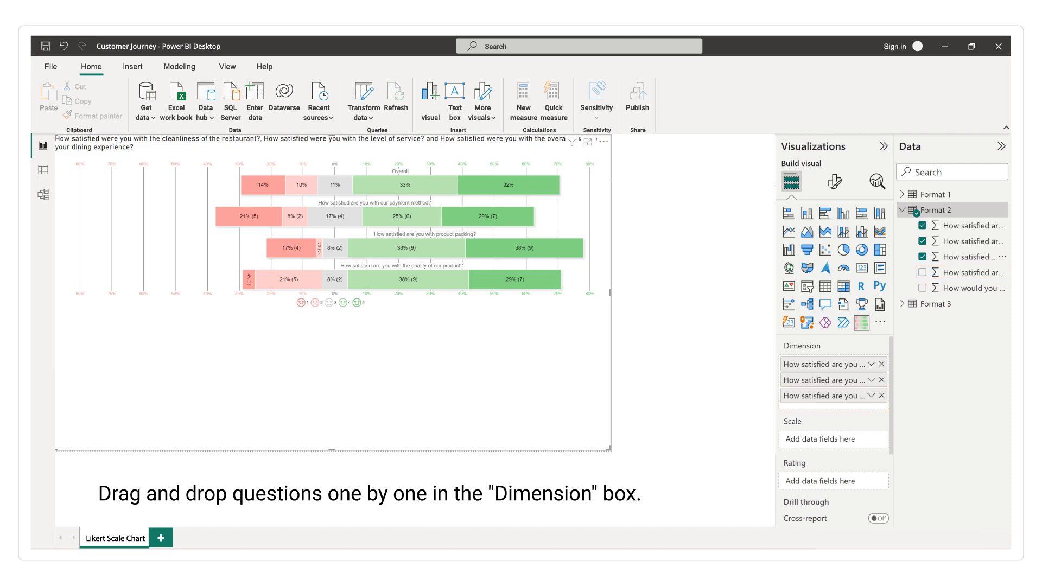
{"action": "left_click_drag", "start_coordinate": [962, 272], "coordinate": [868, 412]}
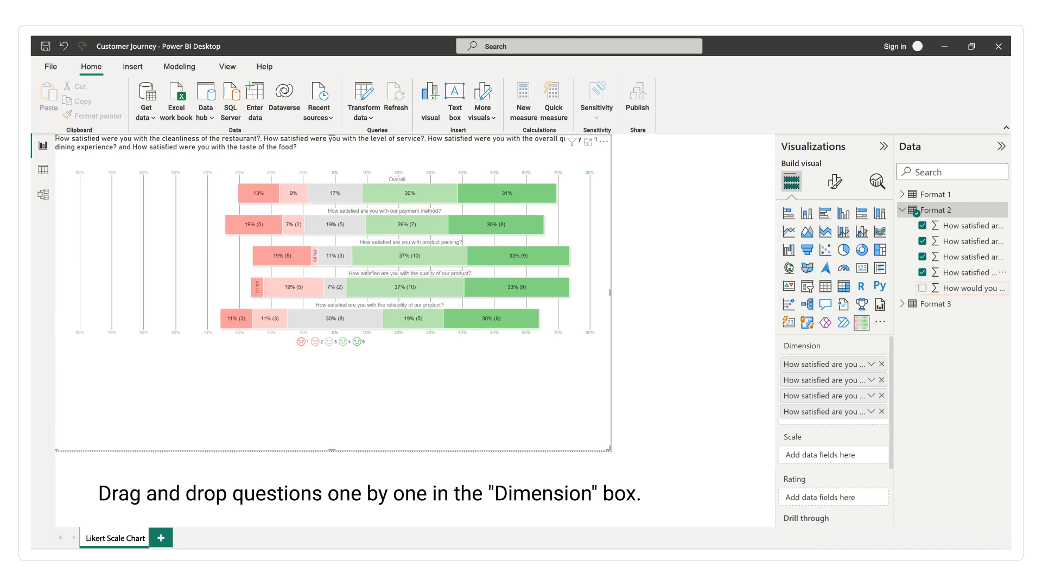
{"action": "mouse_move", "coordinate": [960, 288]}
{"action": "left_mouse_down"}
{"action": "mouse_move", "coordinate": [914, 404]}
{"action": "mouse_move", "coordinate": [833, 427]}
{"action": "left_mouse_up"}
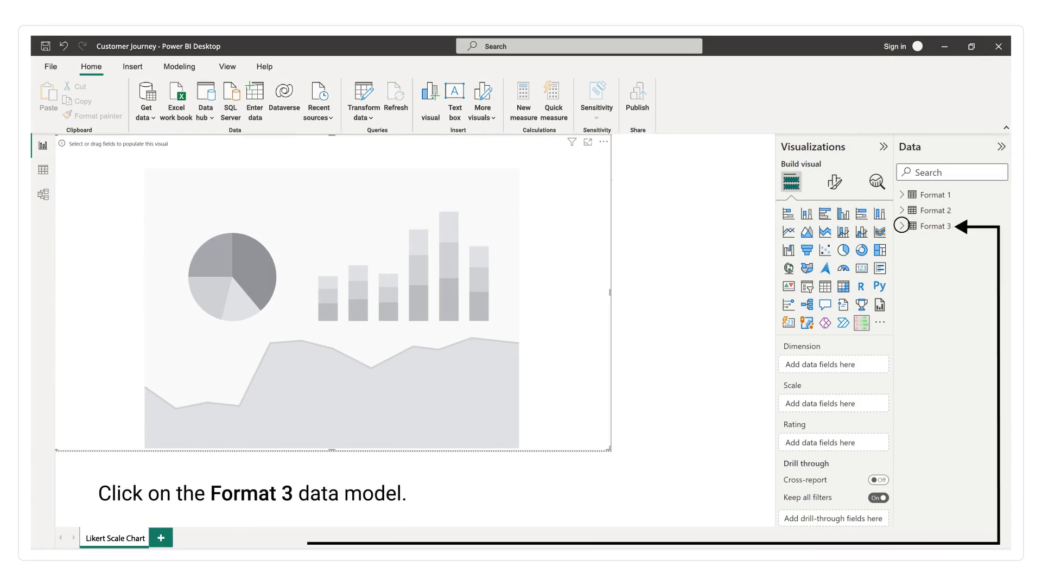
- Add all five Format 3 question fields, ending with value for money, to the chart's Dimension
{"action": "left_click", "coordinate": [902, 226]}
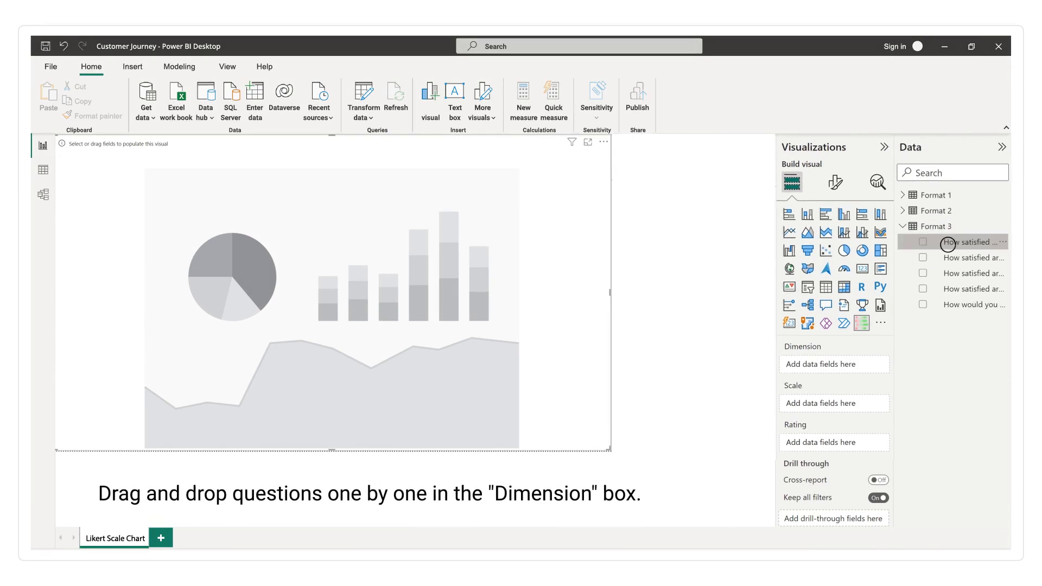
{"action": "left_click_drag", "start_coordinate": [955, 242], "coordinate": [834, 364]}
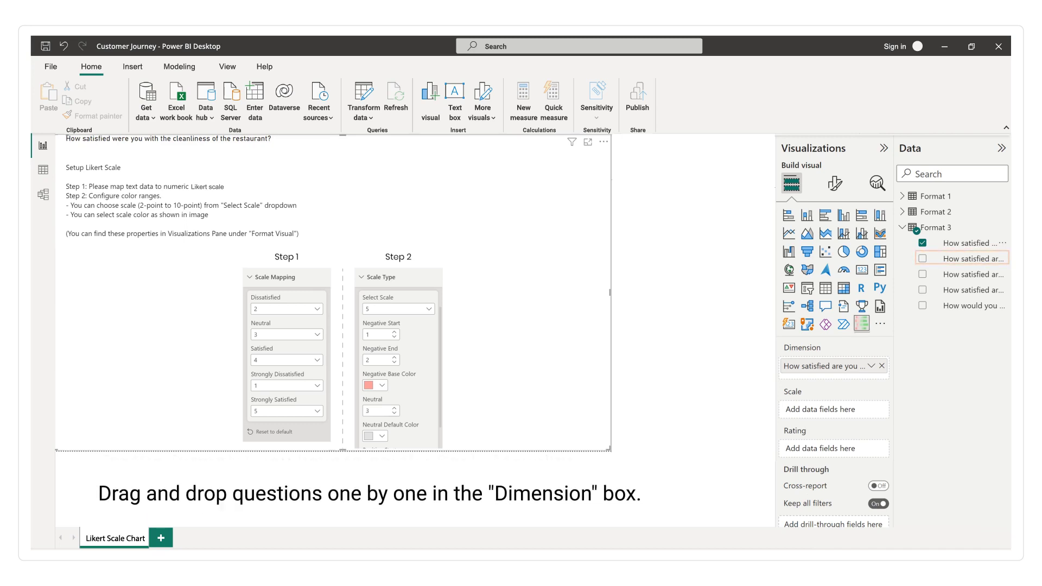
{"action": "left_click_drag", "start_coordinate": [971, 258], "coordinate": [830, 380]}
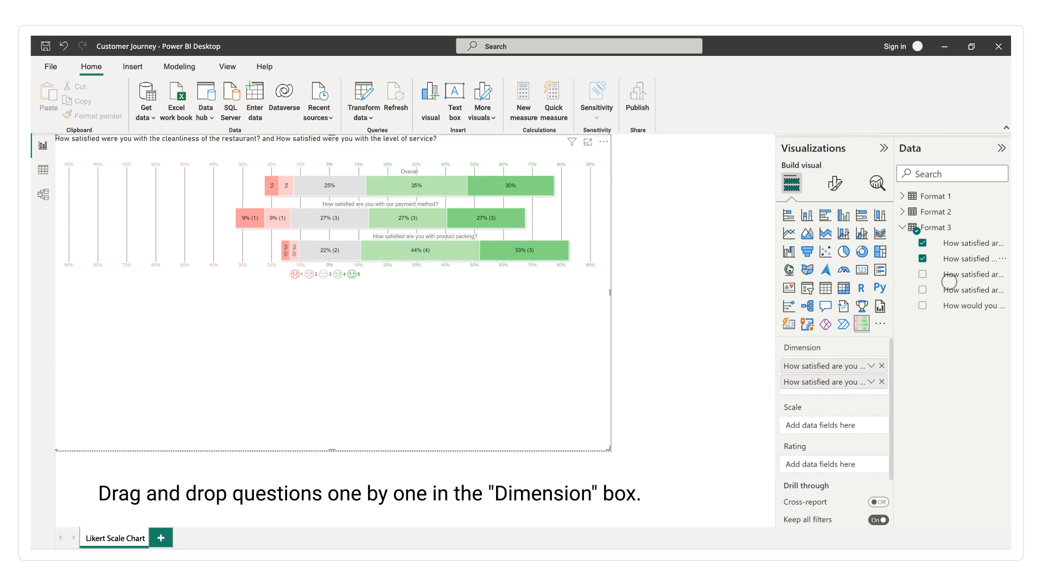
{"action": "mouse_move", "coordinate": [961, 274]}
{"action": "left_mouse_down"}
{"action": "mouse_move", "coordinate": [925, 368]}
{"action": "mouse_move", "coordinate": [876, 398]}
{"action": "left_mouse_up"}
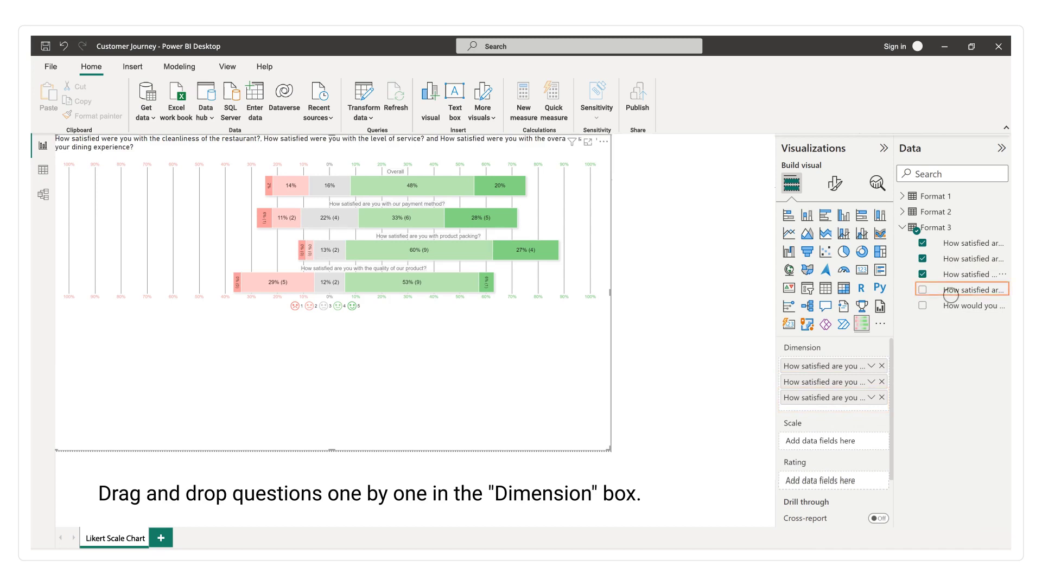
{"action": "mouse_move", "coordinate": [960, 290]}
{"action": "left_mouse_down"}
{"action": "mouse_move", "coordinate": [925, 375]}
{"action": "mouse_move", "coordinate": [814, 399]}
{"action": "left_mouse_up"}
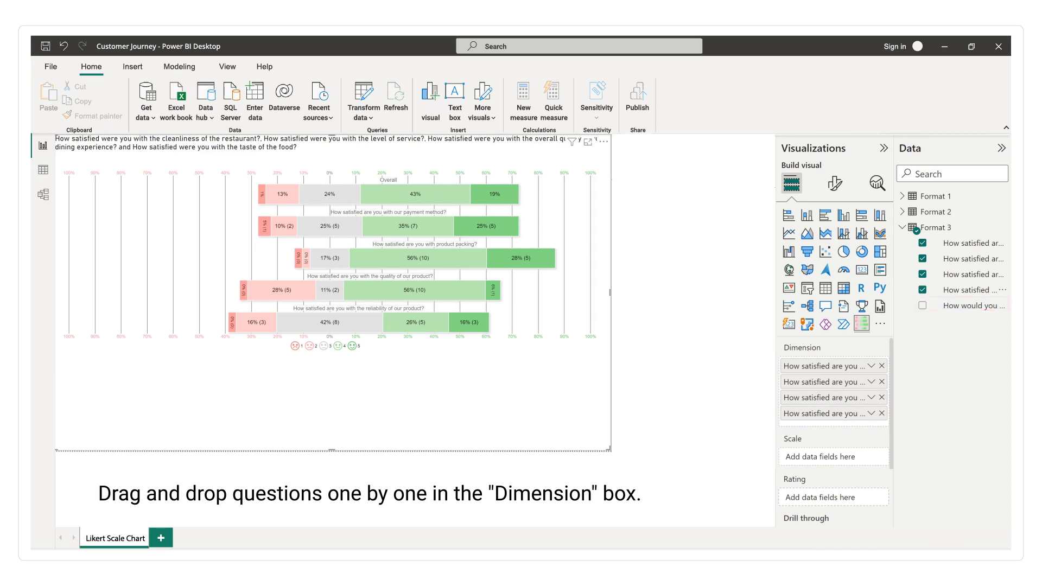
{"action": "left_click_drag", "start_coordinate": [960, 305], "coordinate": [835, 429]}
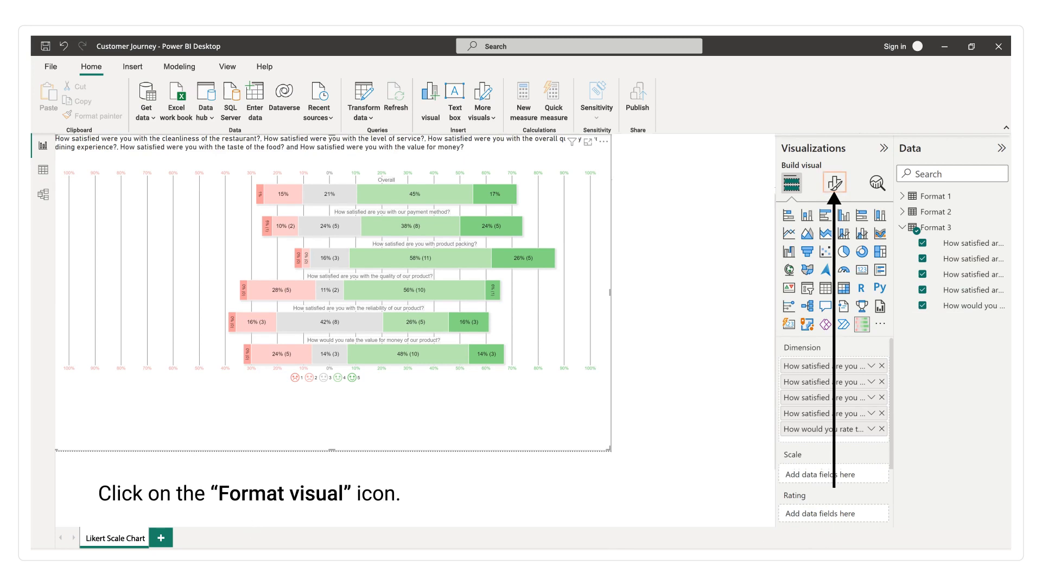
{"action": "left_click", "coordinate": [834, 183]}
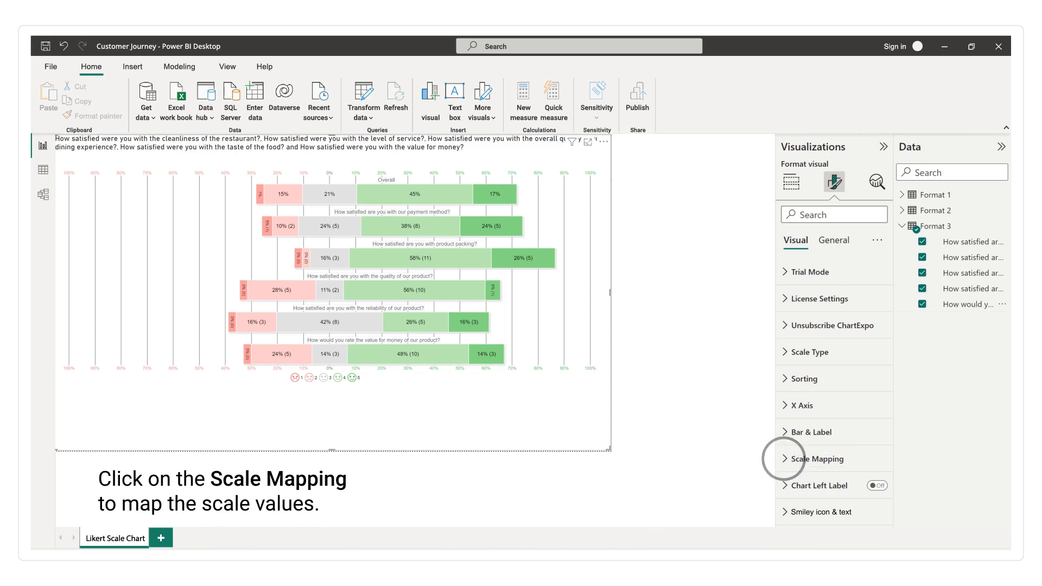
- Map Dissatisfied to 2, Neutral 3, Satisfied 4, Strongly Dissatisfied 1, Strongly Satisfied 5
{"action": "left_click", "coordinate": [783, 458]}
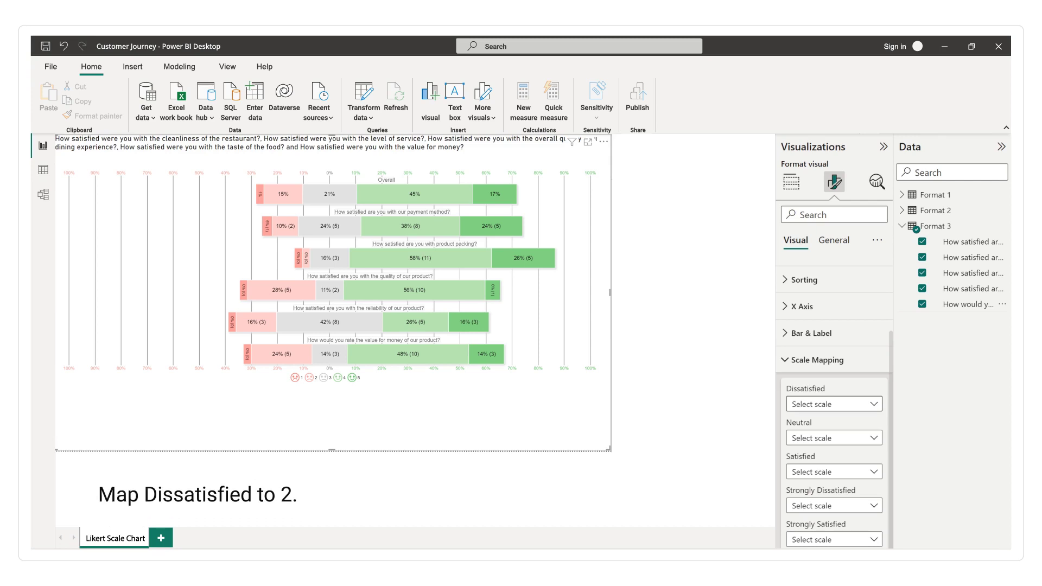
{"action": "left_click", "coordinate": [873, 404]}
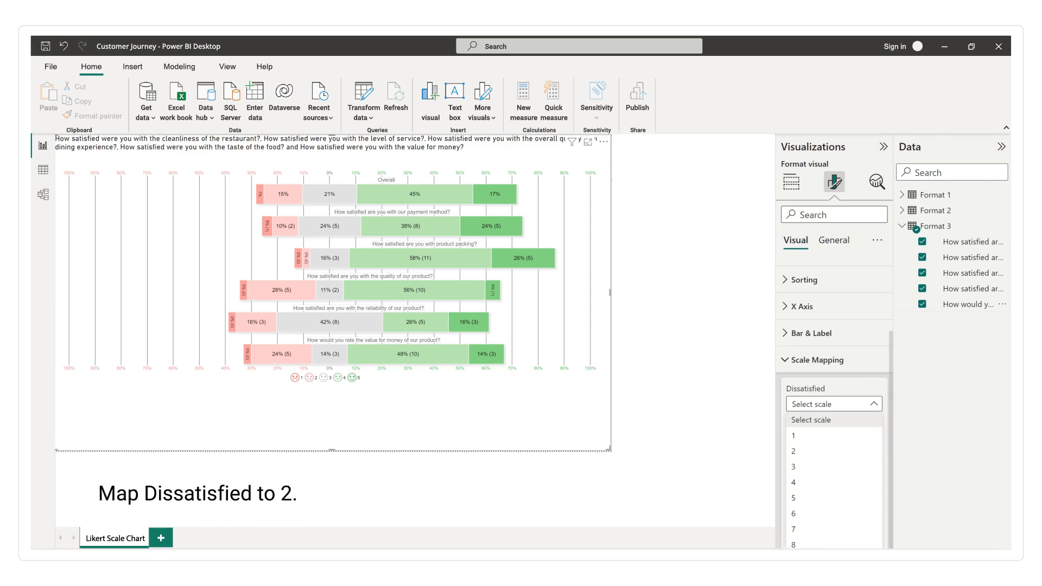
{"action": "left_click", "coordinate": [793, 450]}
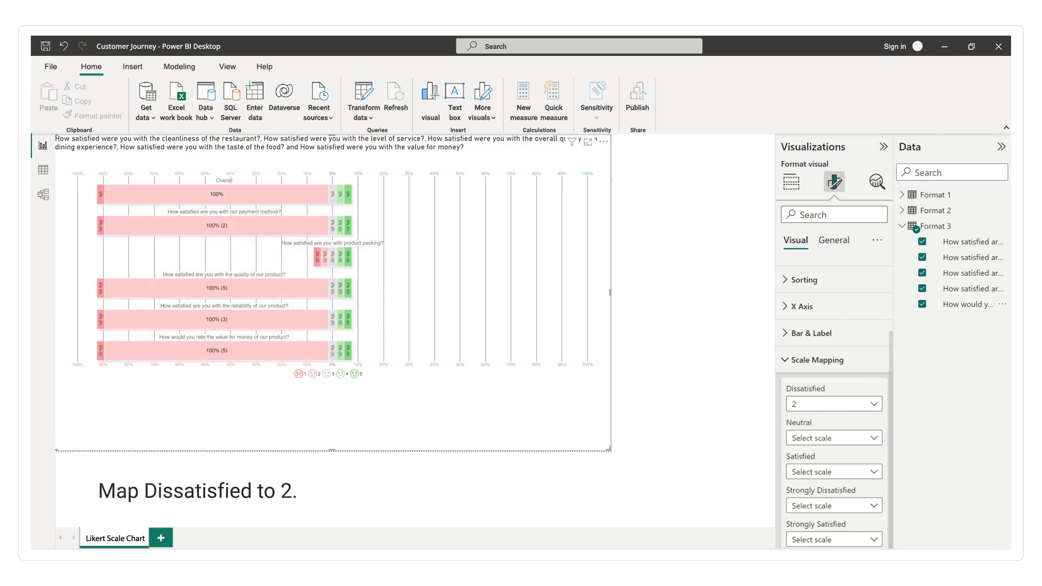
{"action": "left_click", "coordinate": [796, 438]}
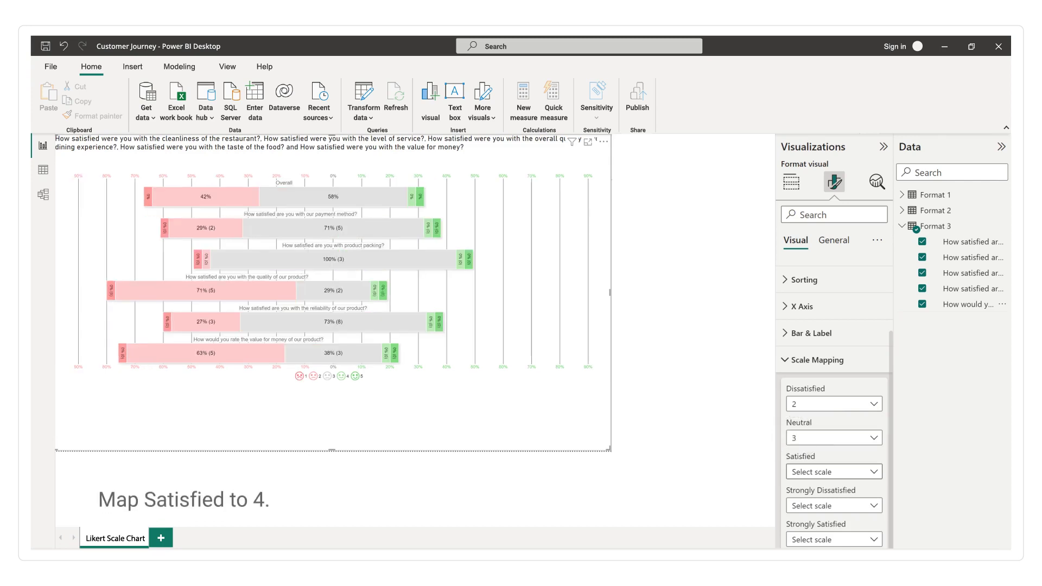
{"action": "left_click", "coordinate": [794, 471]}
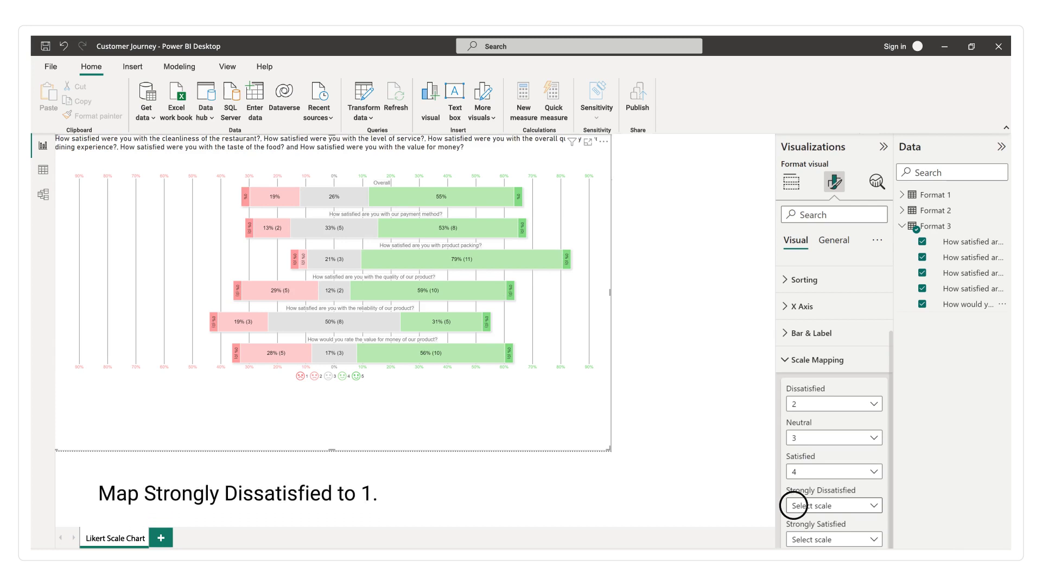
{"action": "left_click", "coordinate": [794, 505]}
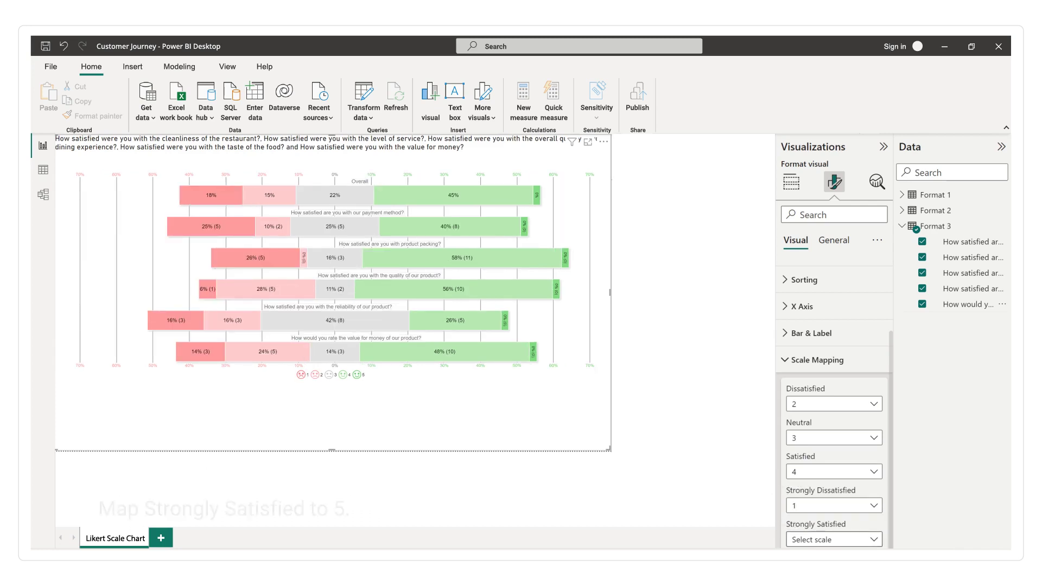
{"action": "left_click", "coordinate": [794, 539]}
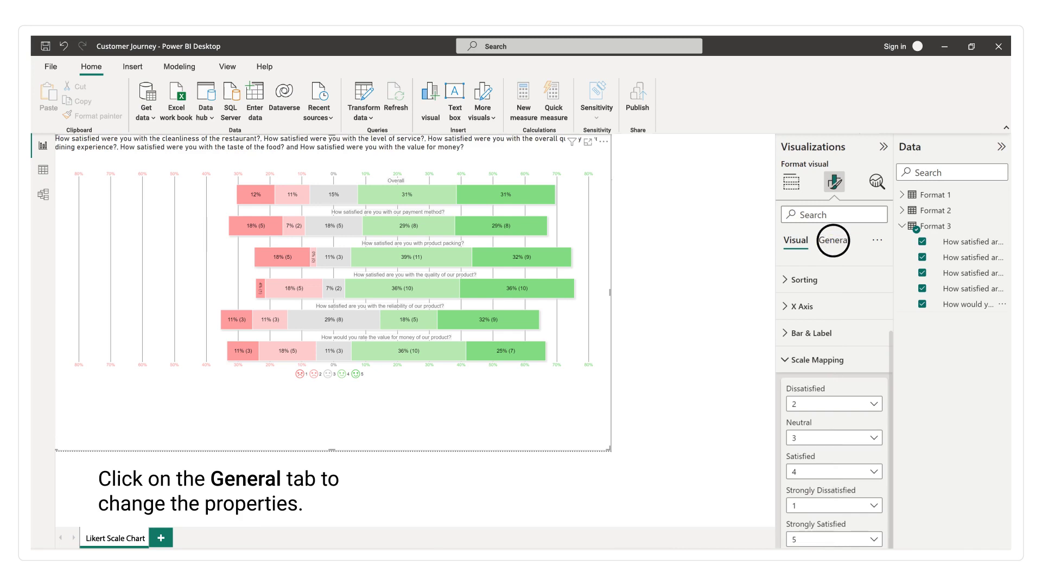
- Set the chart title to 'Customer Feedback Survey Analysis' in the General formatting options
{"action": "left_click", "coordinate": [834, 240]}
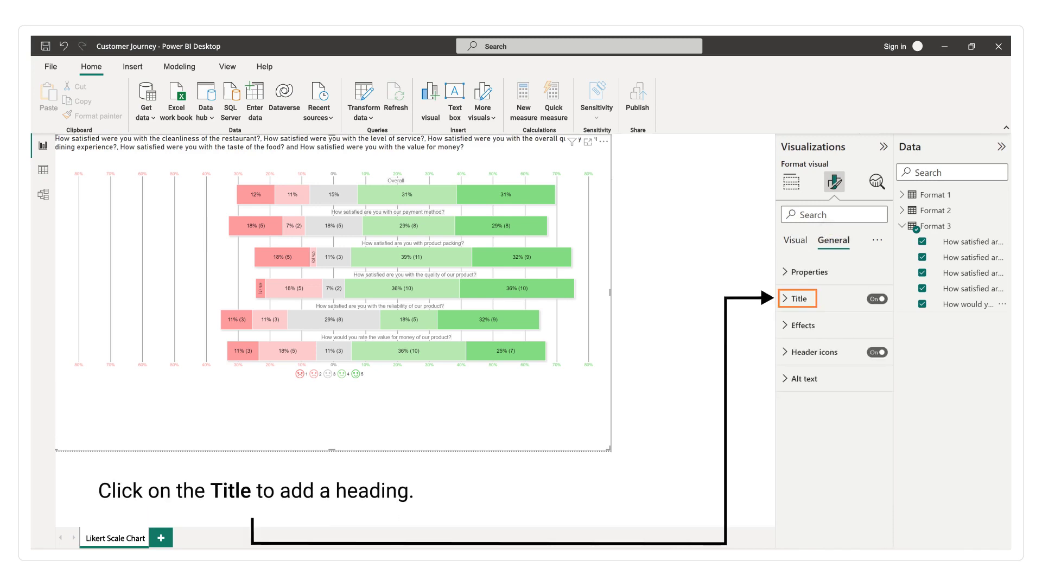
{"action": "left_click", "coordinate": [786, 298]}
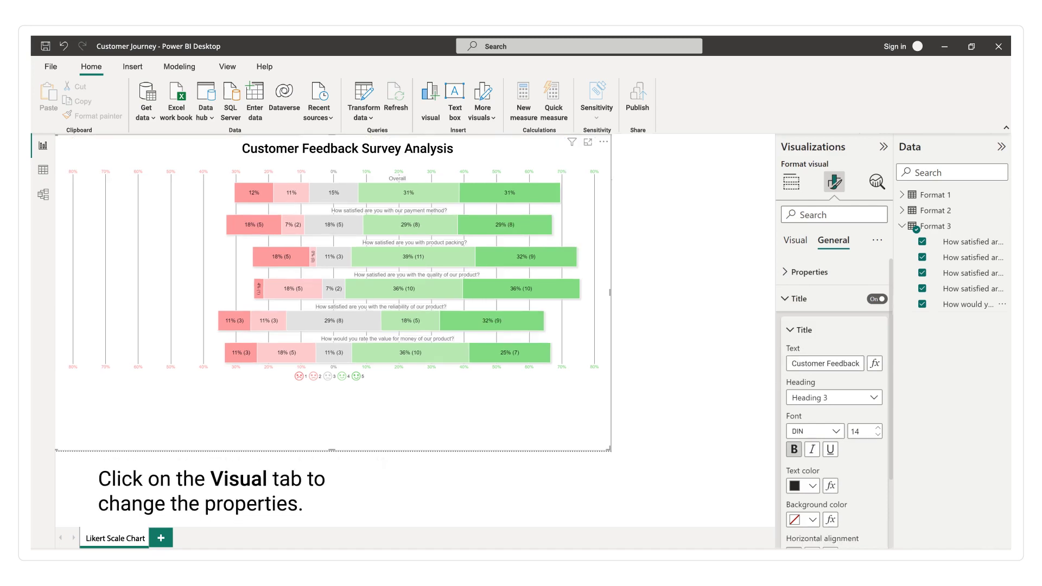
{"action": "left_click", "coordinate": [795, 239]}
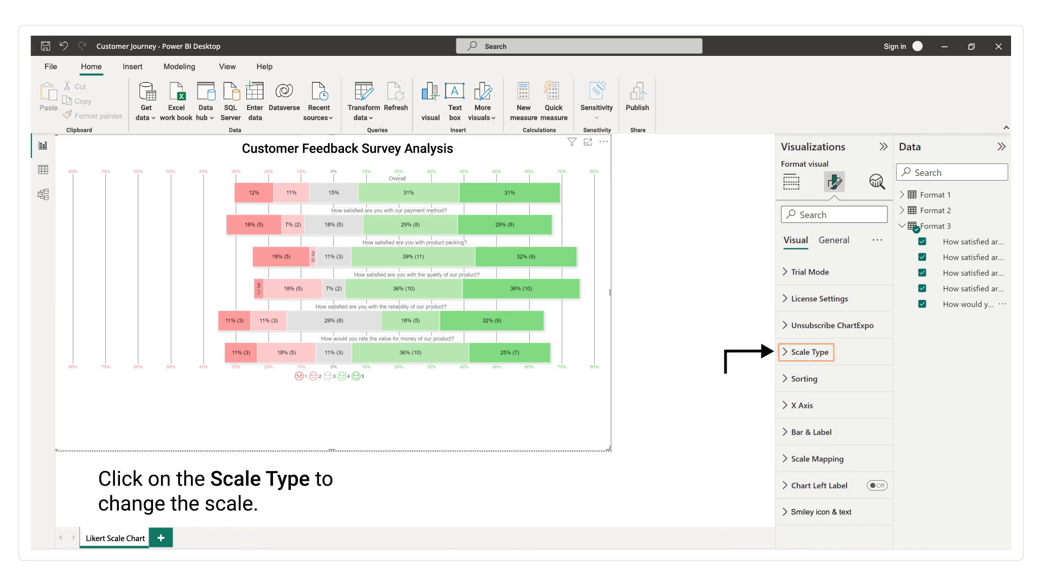
- Try a 3-point scale, then reset the scale settings to the default 5-point scale
{"action": "left_click", "coordinate": [785, 351]}
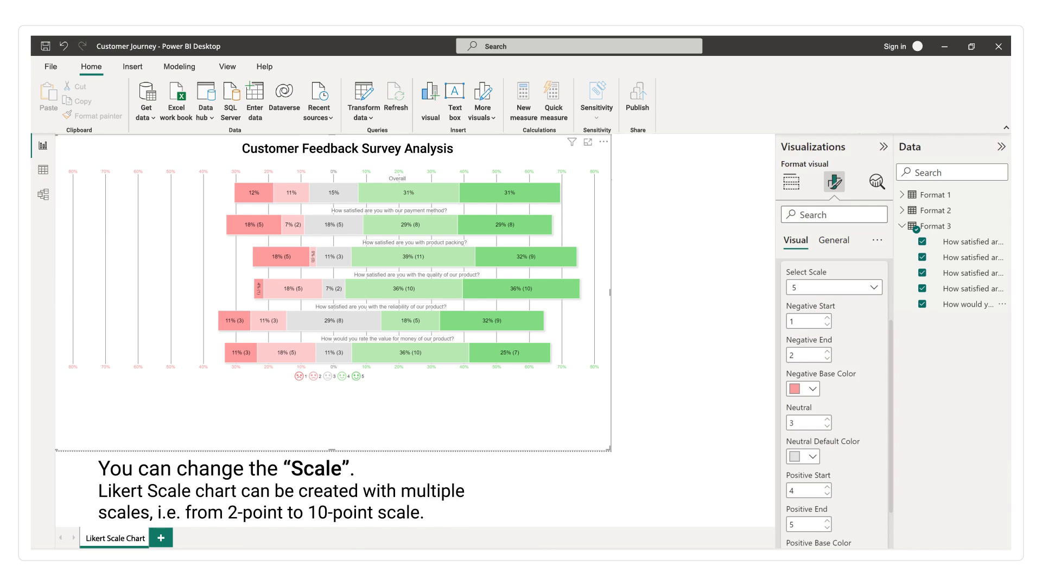
{"action": "left_click", "coordinate": [873, 287]}
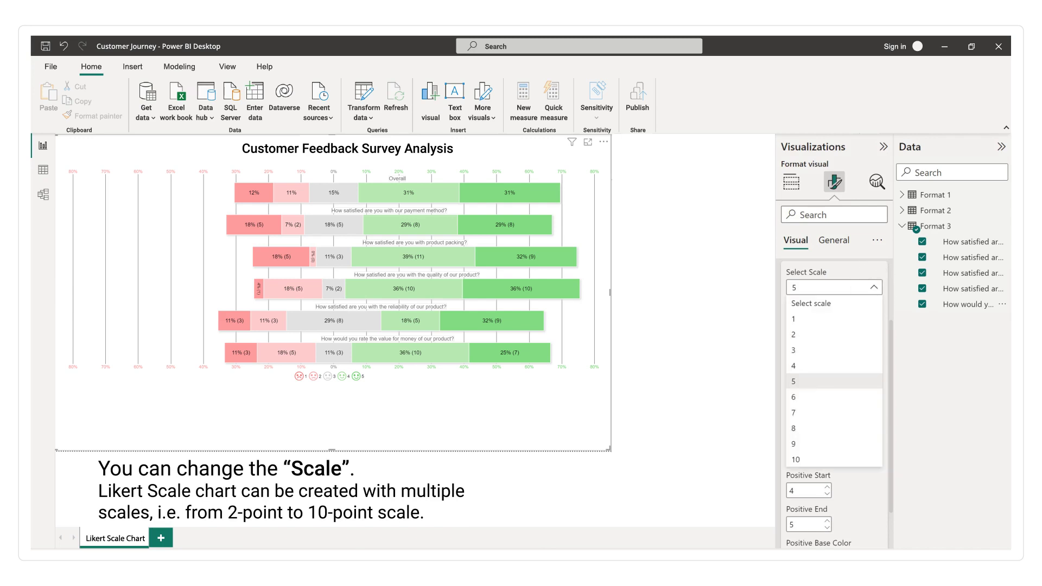
{"action": "left_click", "coordinate": [793, 350]}
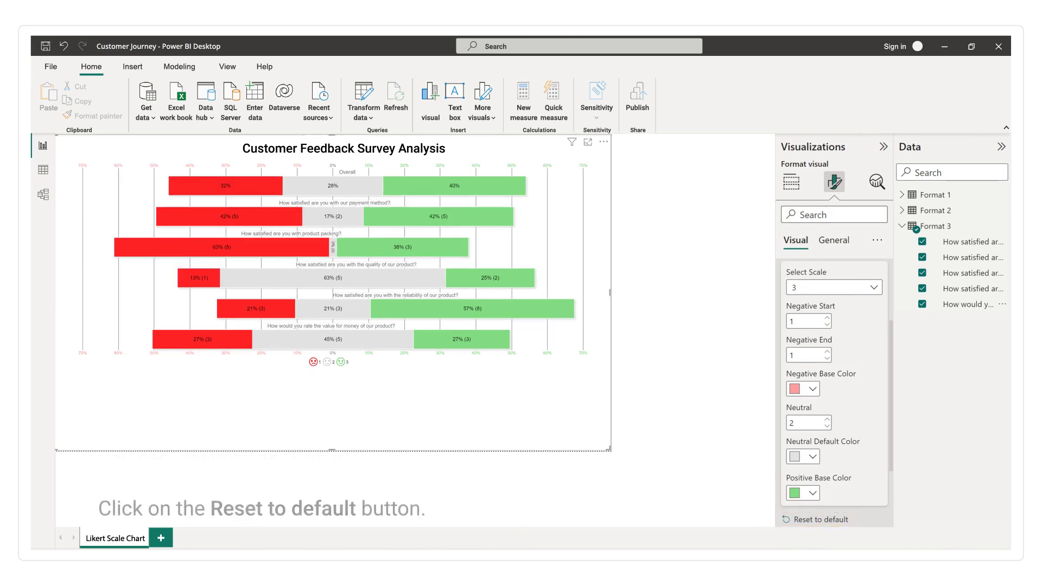
{"action": "left_click", "coordinate": [790, 519]}
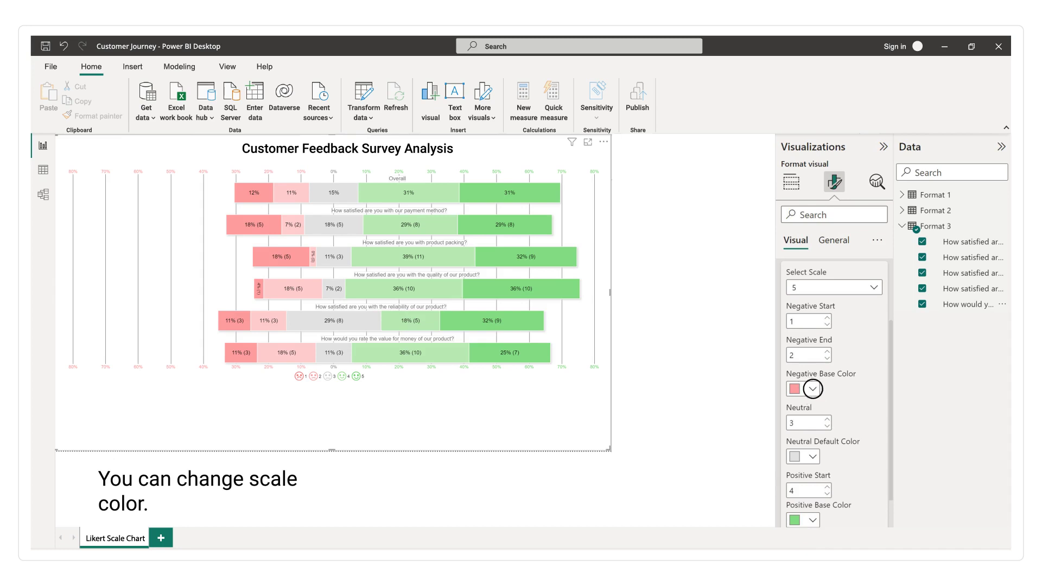
- Set the negative base color to light blue from the theme colors
{"action": "left_click", "coordinate": [812, 388]}
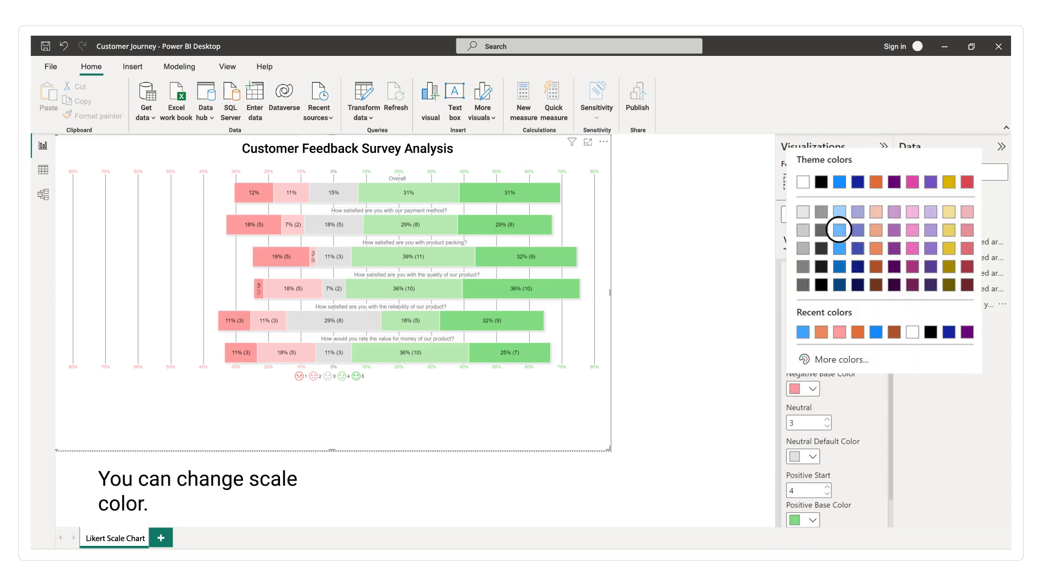
{"action": "left_click", "coordinate": [839, 229]}
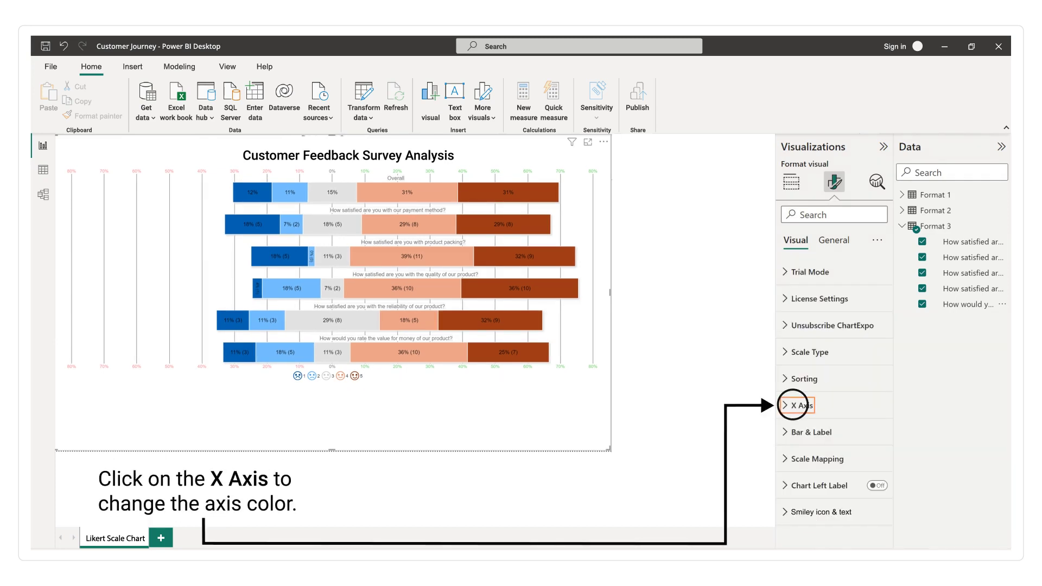
- In the X Axis settings, set Detractor Color to blue and Promoter Color to orange
{"action": "left_click", "coordinate": [801, 405]}
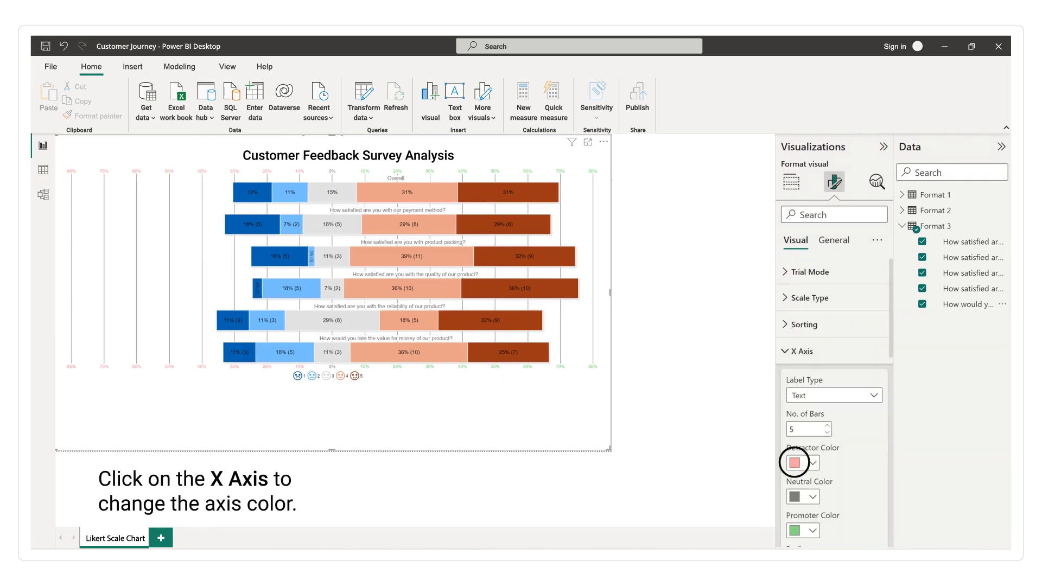
{"action": "left_click", "coordinate": [794, 462]}
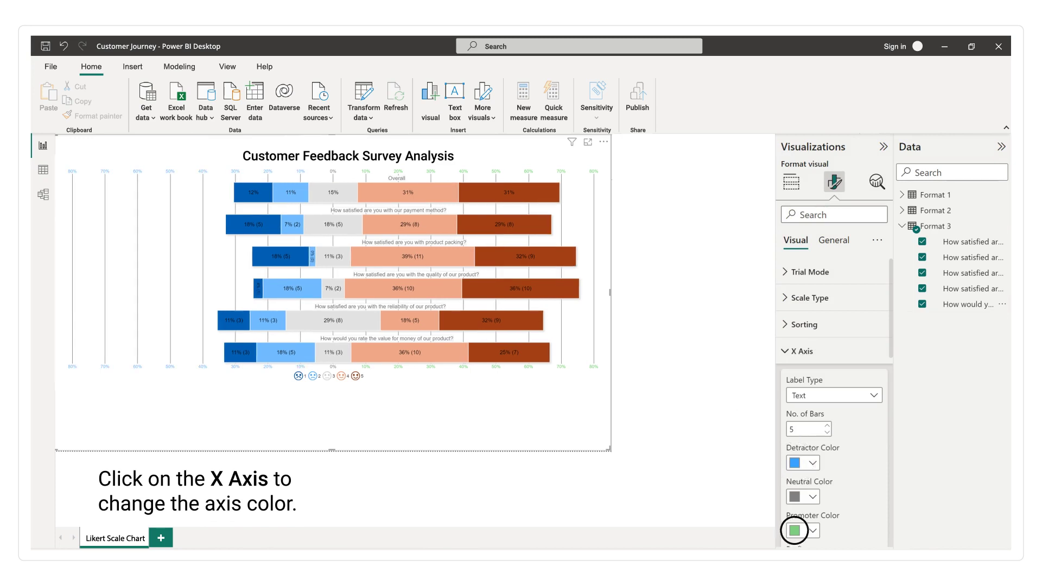
{"action": "left_click", "coordinate": [794, 530]}
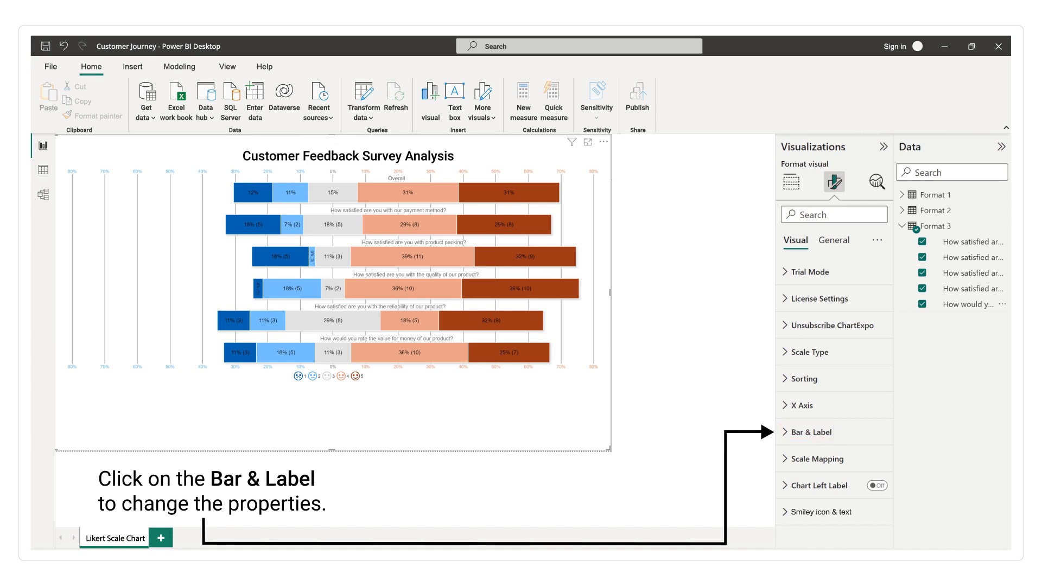
- In Bar & Label, toggle Show Percentage and Show Number off and back on
{"action": "left_click", "coordinate": [803, 432]}
{"action": "scroll", "coordinate": [890, 445], "scroll_direction": "down", "scroll_amount": 2}
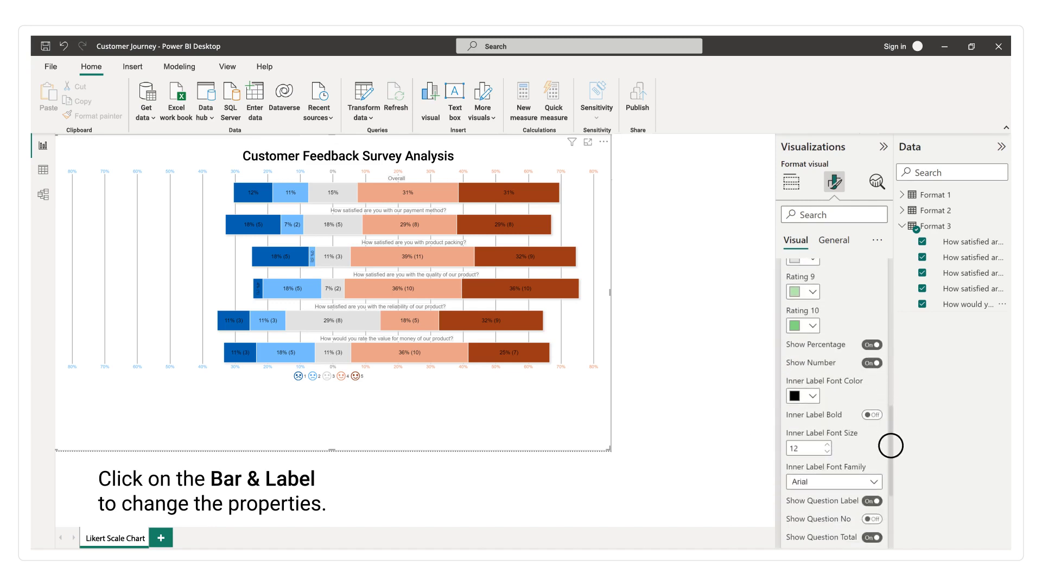
{"action": "scroll", "coordinate": [891, 445], "scroll_direction": "down", "scroll_amount": 1}
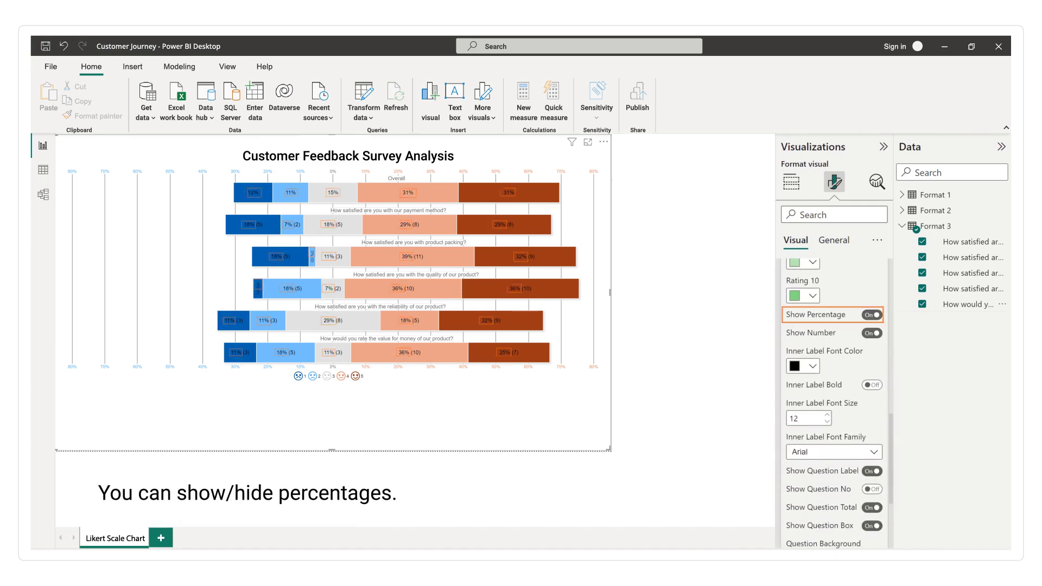
{"action": "left_click", "coordinate": [871, 315]}
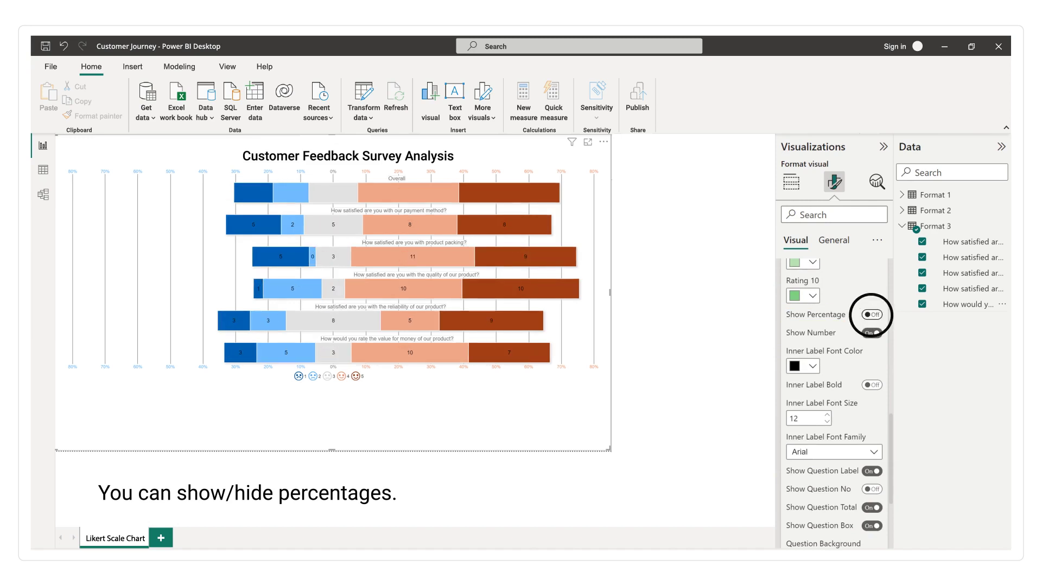
{"action": "left_click", "coordinate": [872, 315]}
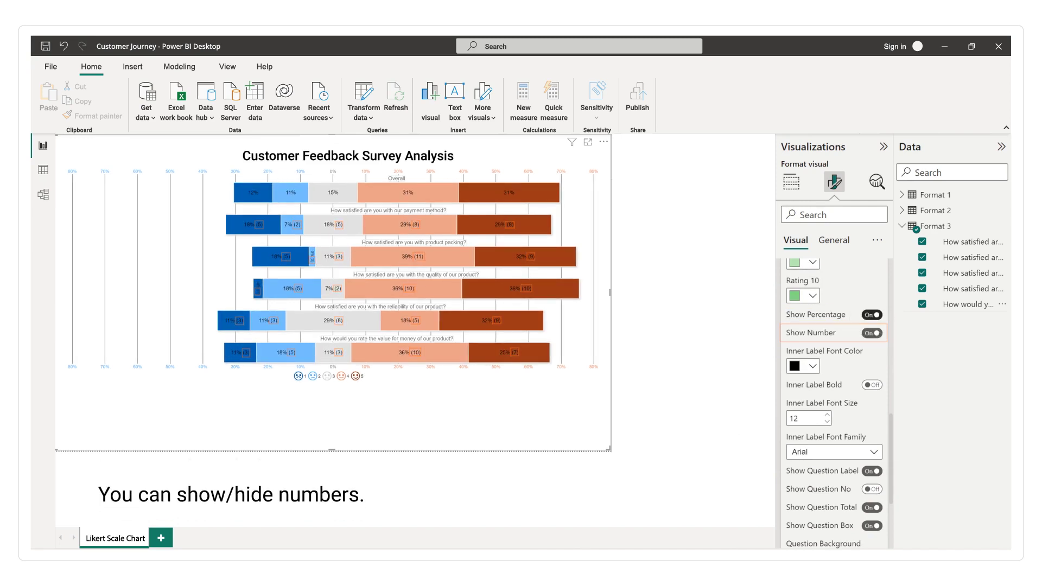
{"action": "left_click", "coordinate": [872, 332]}
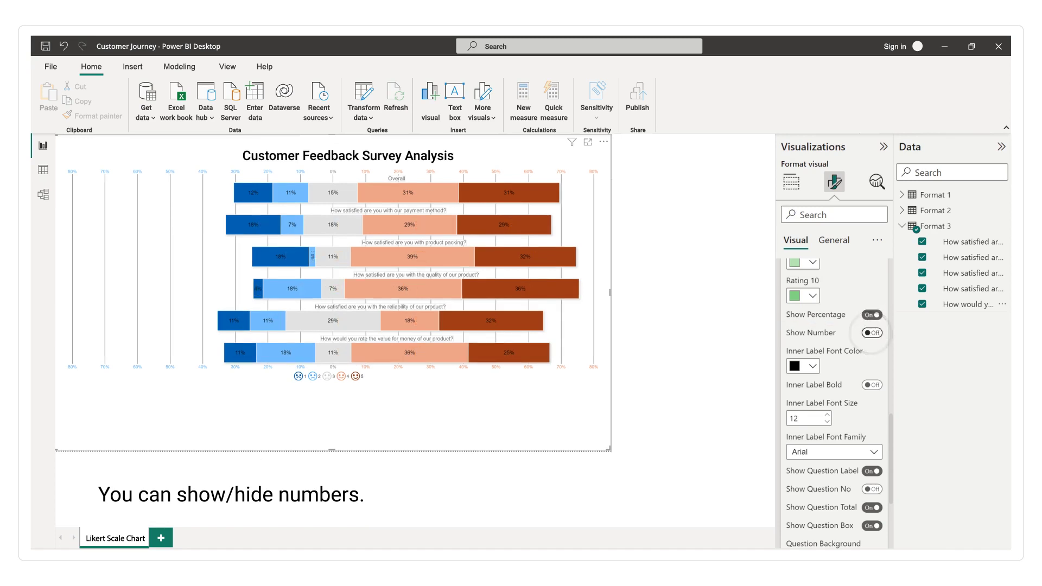
{"action": "left_click", "coordinate": [872, 332]}
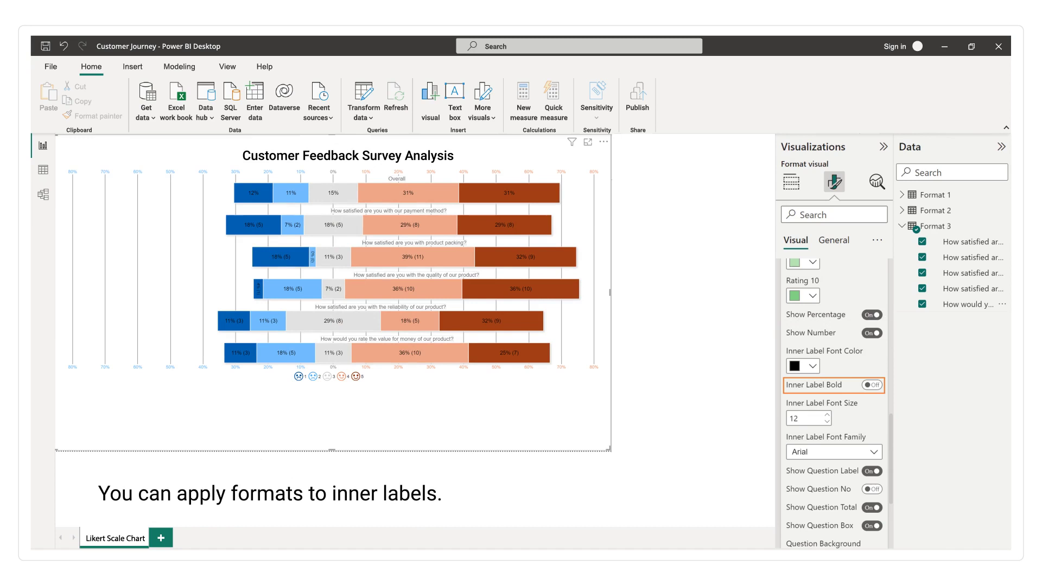
- Bold the inner bar labels and question text, and show the average stat beside each bar
{"action": "left_click", "coordinate": [871, 385]}
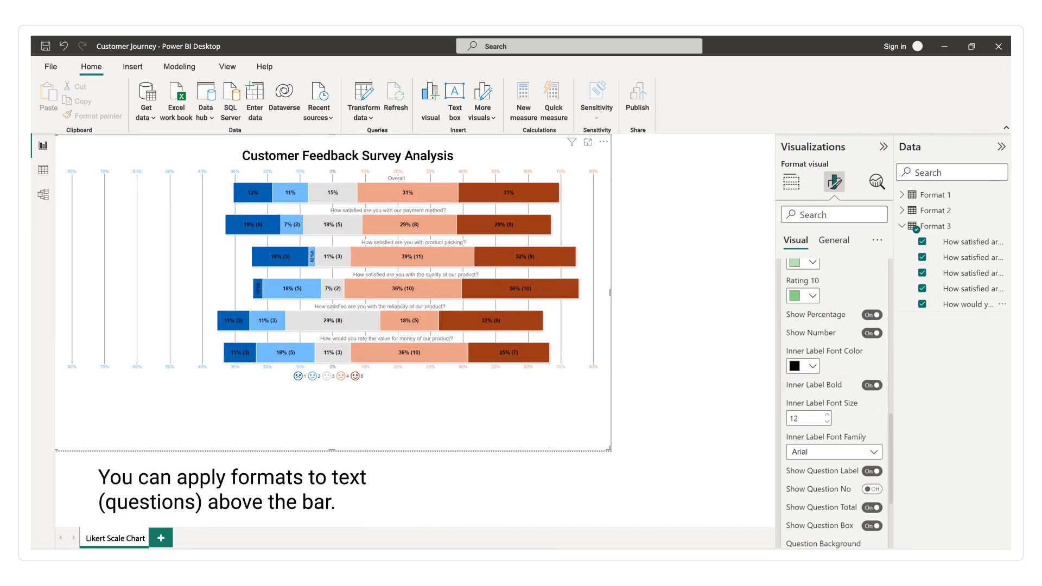
{"action": "scroll", "coordinate": [890, 448], "scroll_direction": "down", "scroll_amount": 3}
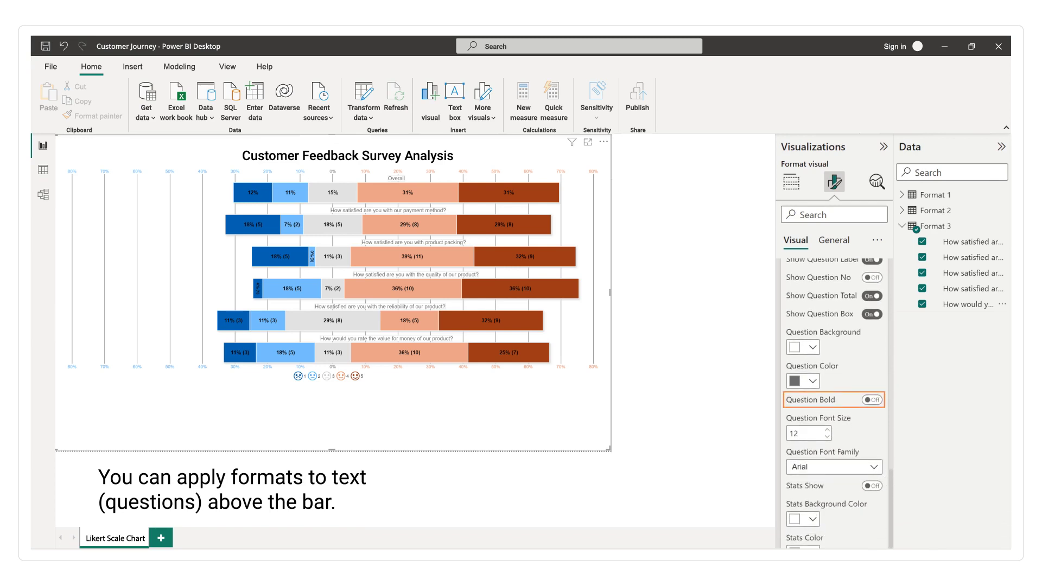
{"action": "left_click", "coordinate": [872, 400]}
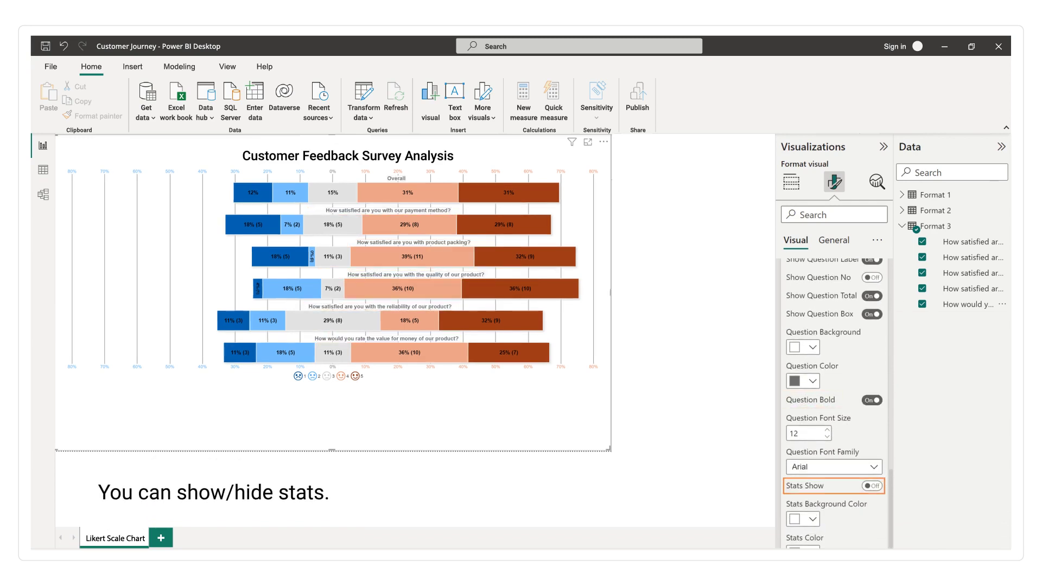
{"action": "left_click", "coordinate": [871, 485]}
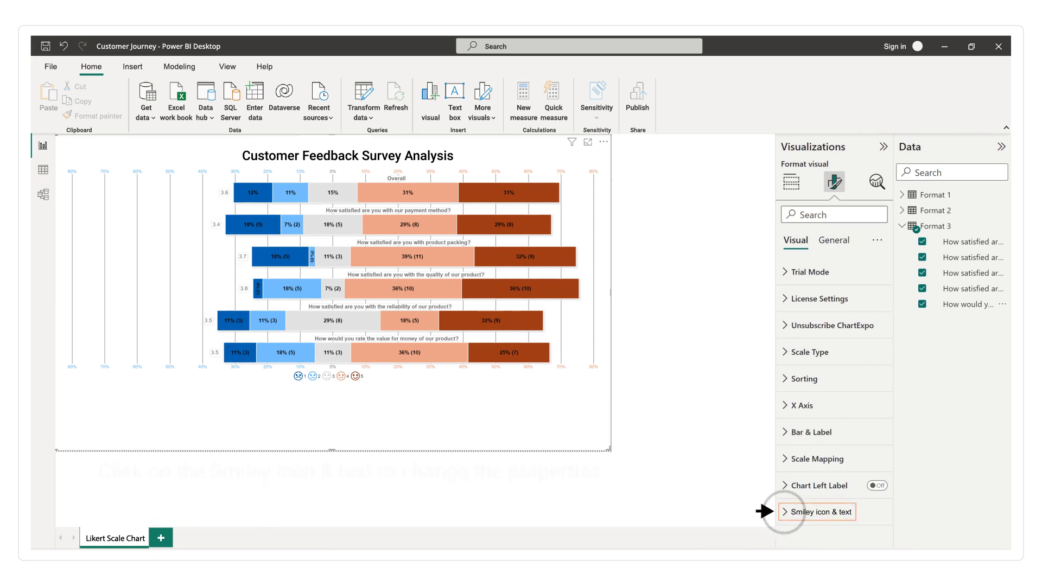
- In Smiley icon & text, toggle the smiley legend off and back on
{"action": "left_click", "coordinate": [784, 512]}
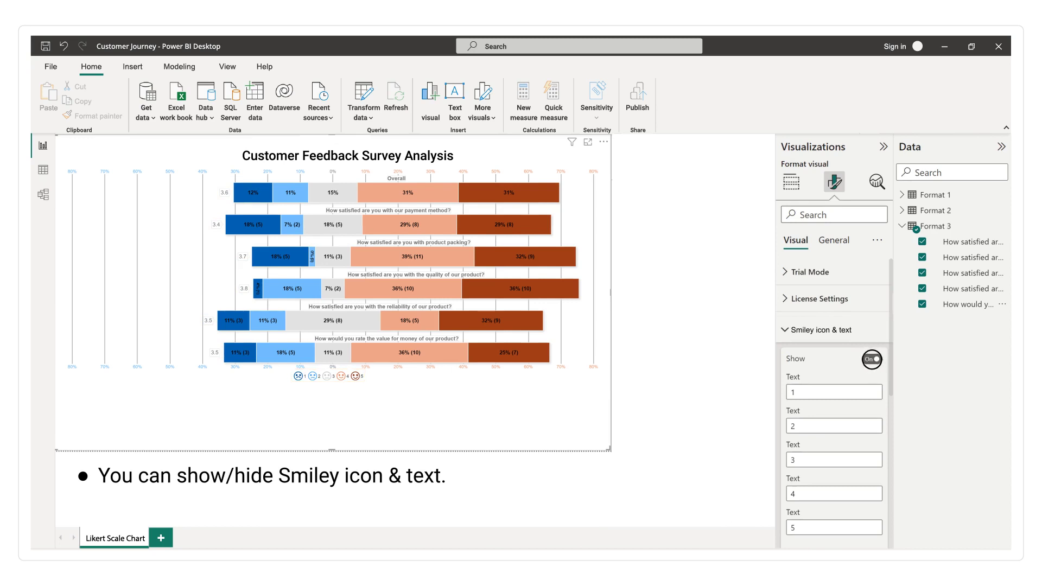
{"action": "left_click", "coordinate": [871, 359]}
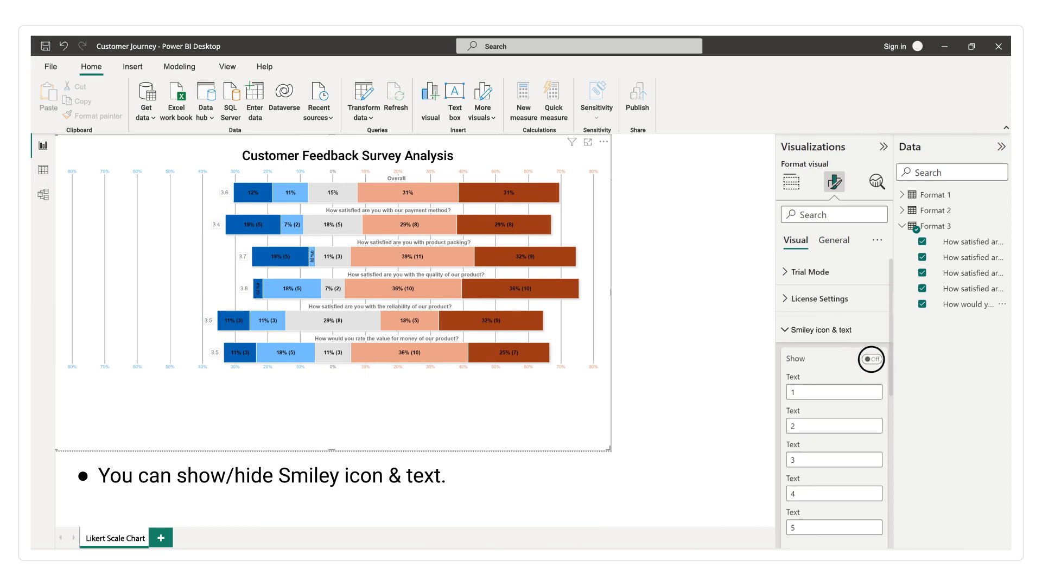
{"action": "left_click", "coordinate": [871, 359]}
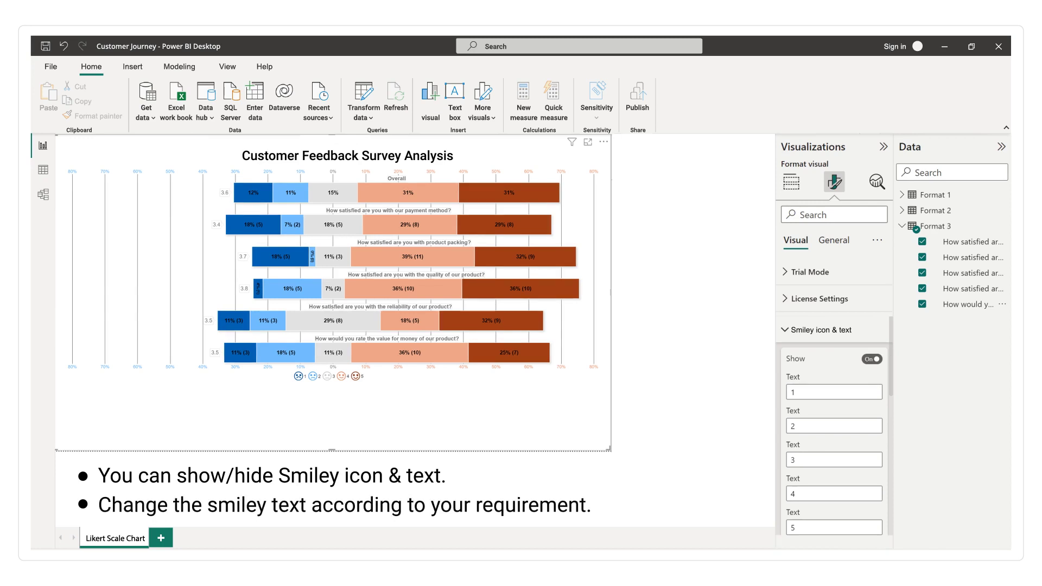
- Enter the smiley labels Strongly Dissatisfied, Dissatisfied, Neutral, Satisfied and Strongly Satisfied
{"action": "type", "text": "Strongly Dissatisfied"}
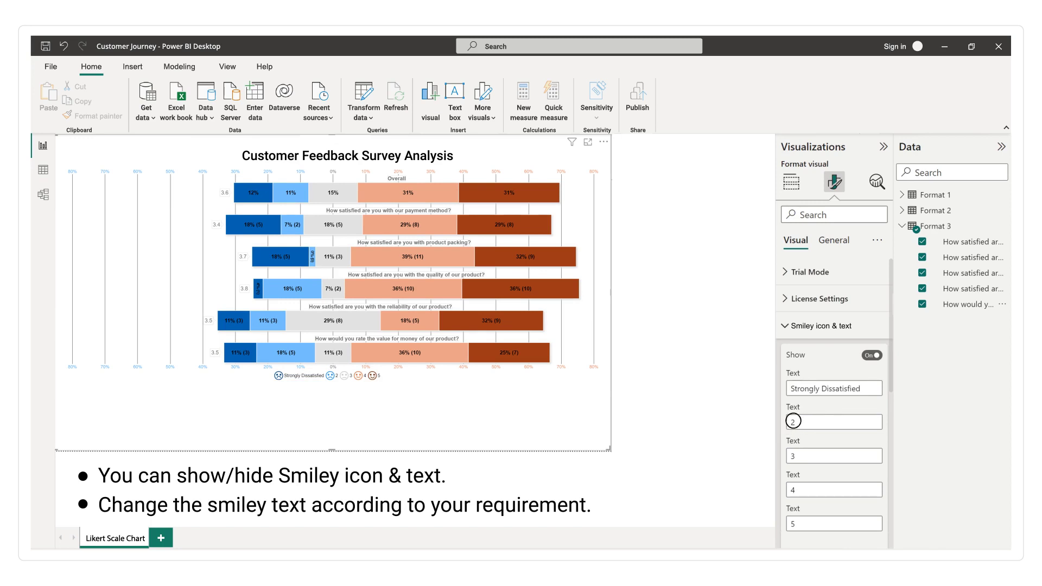
{"action": "type", "text": "Dissatisfied"}
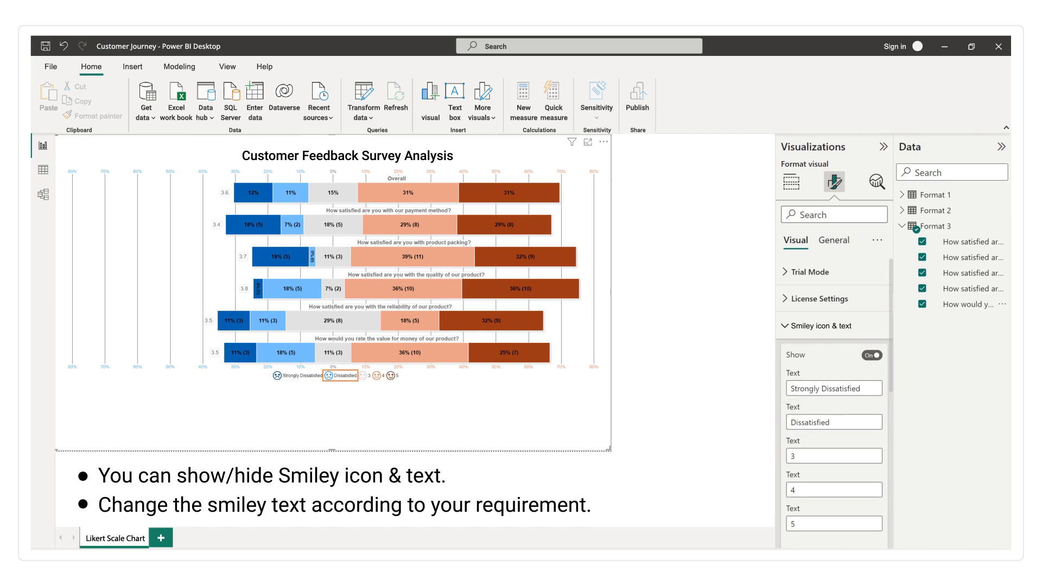
{"action": "left_click", "coordinate": [793, 456]}
{"action": "type", "text": "Neutral"}
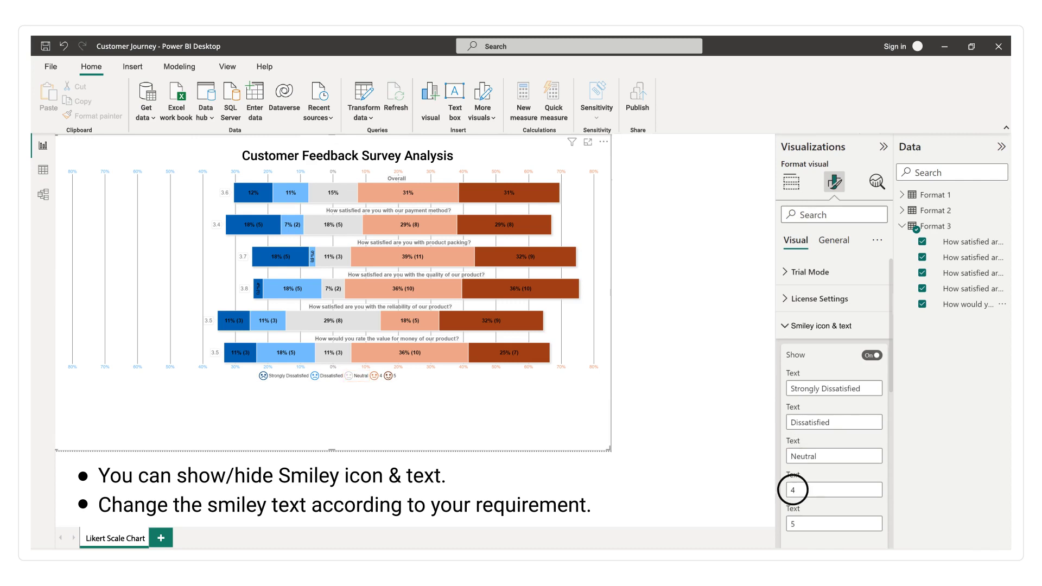
{"action": "type", "text": "Satisfied"}
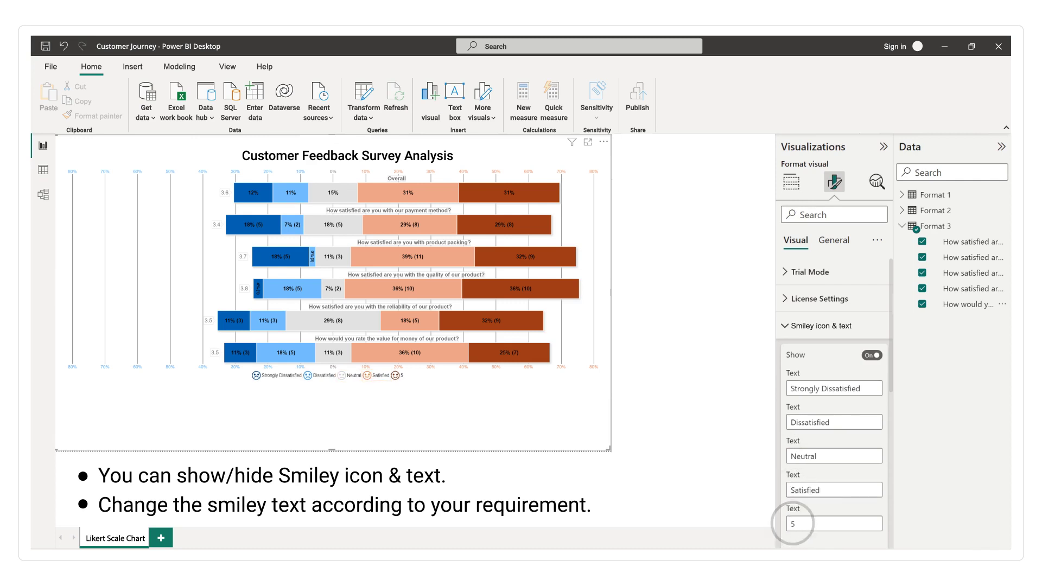
{"action": "type", "text": "Strongly Satisfied"}
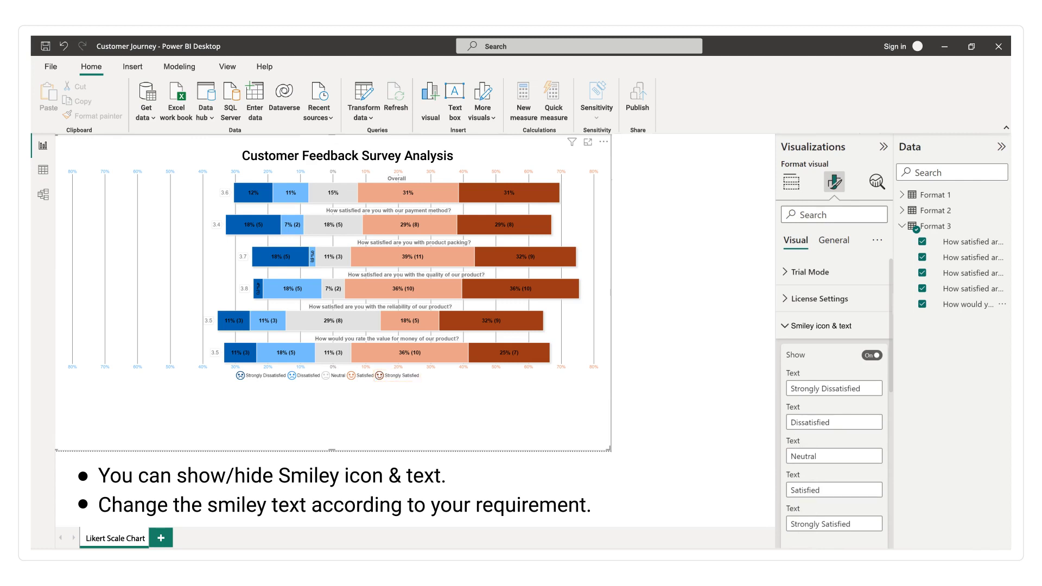